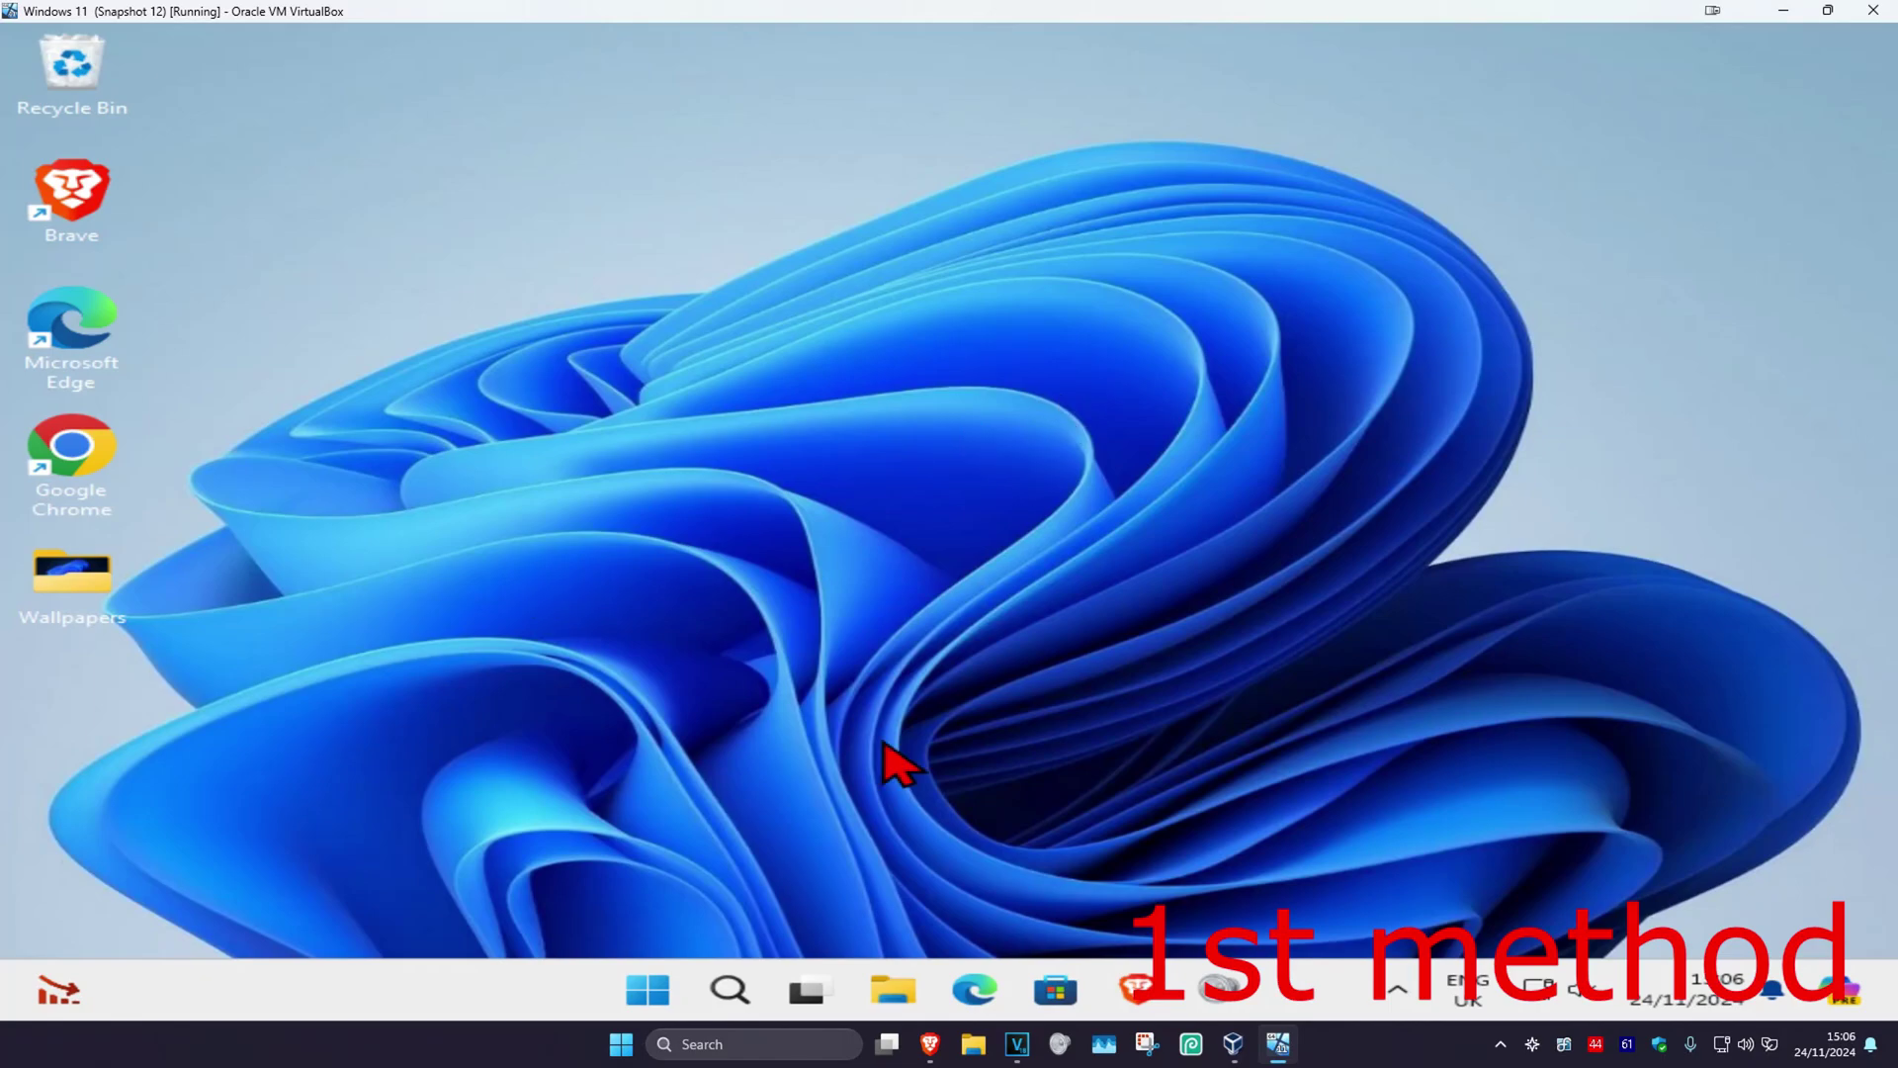
Search Windows for 'tiktok' and open the TikTok app's App settings
{"action": "left_click", "coordinate": [727, 990]}
{"action": "type", "text": "tiktok"}
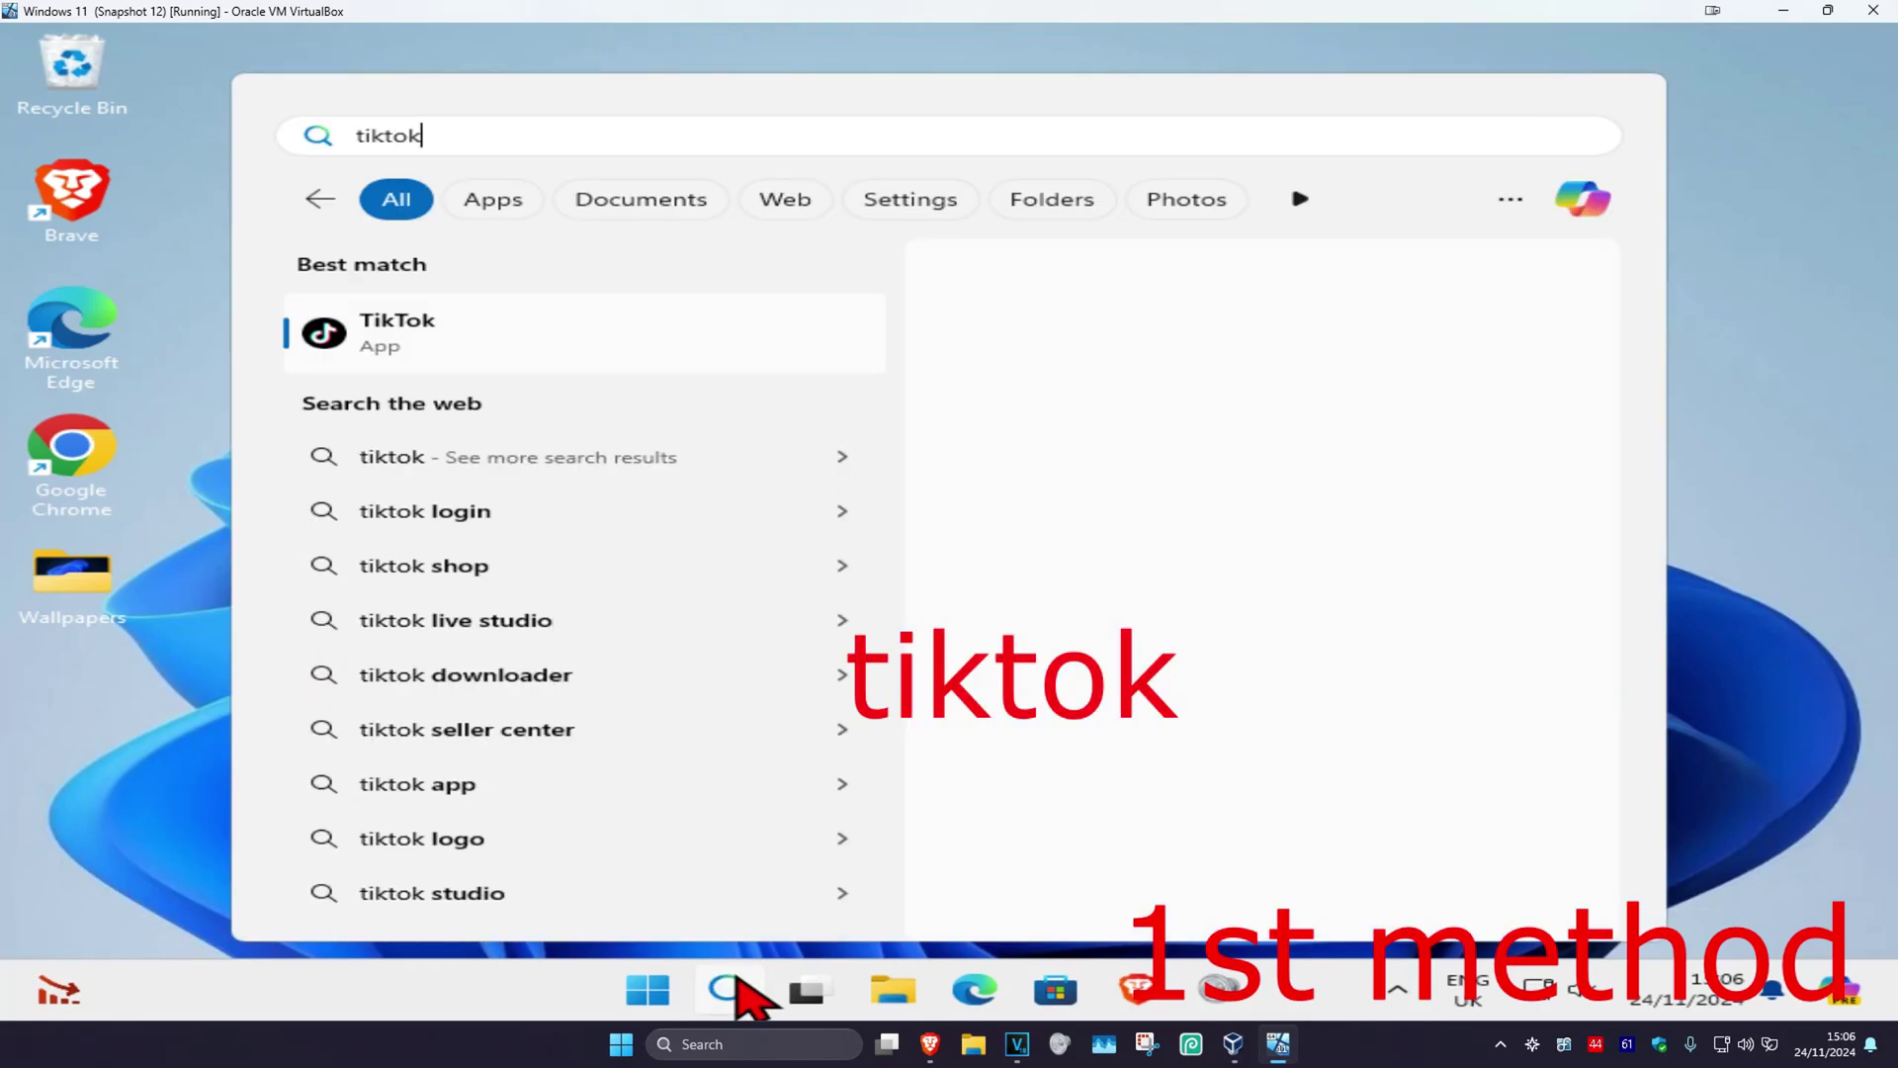
{"action": "right_click", "coordinate": [504, 341]}
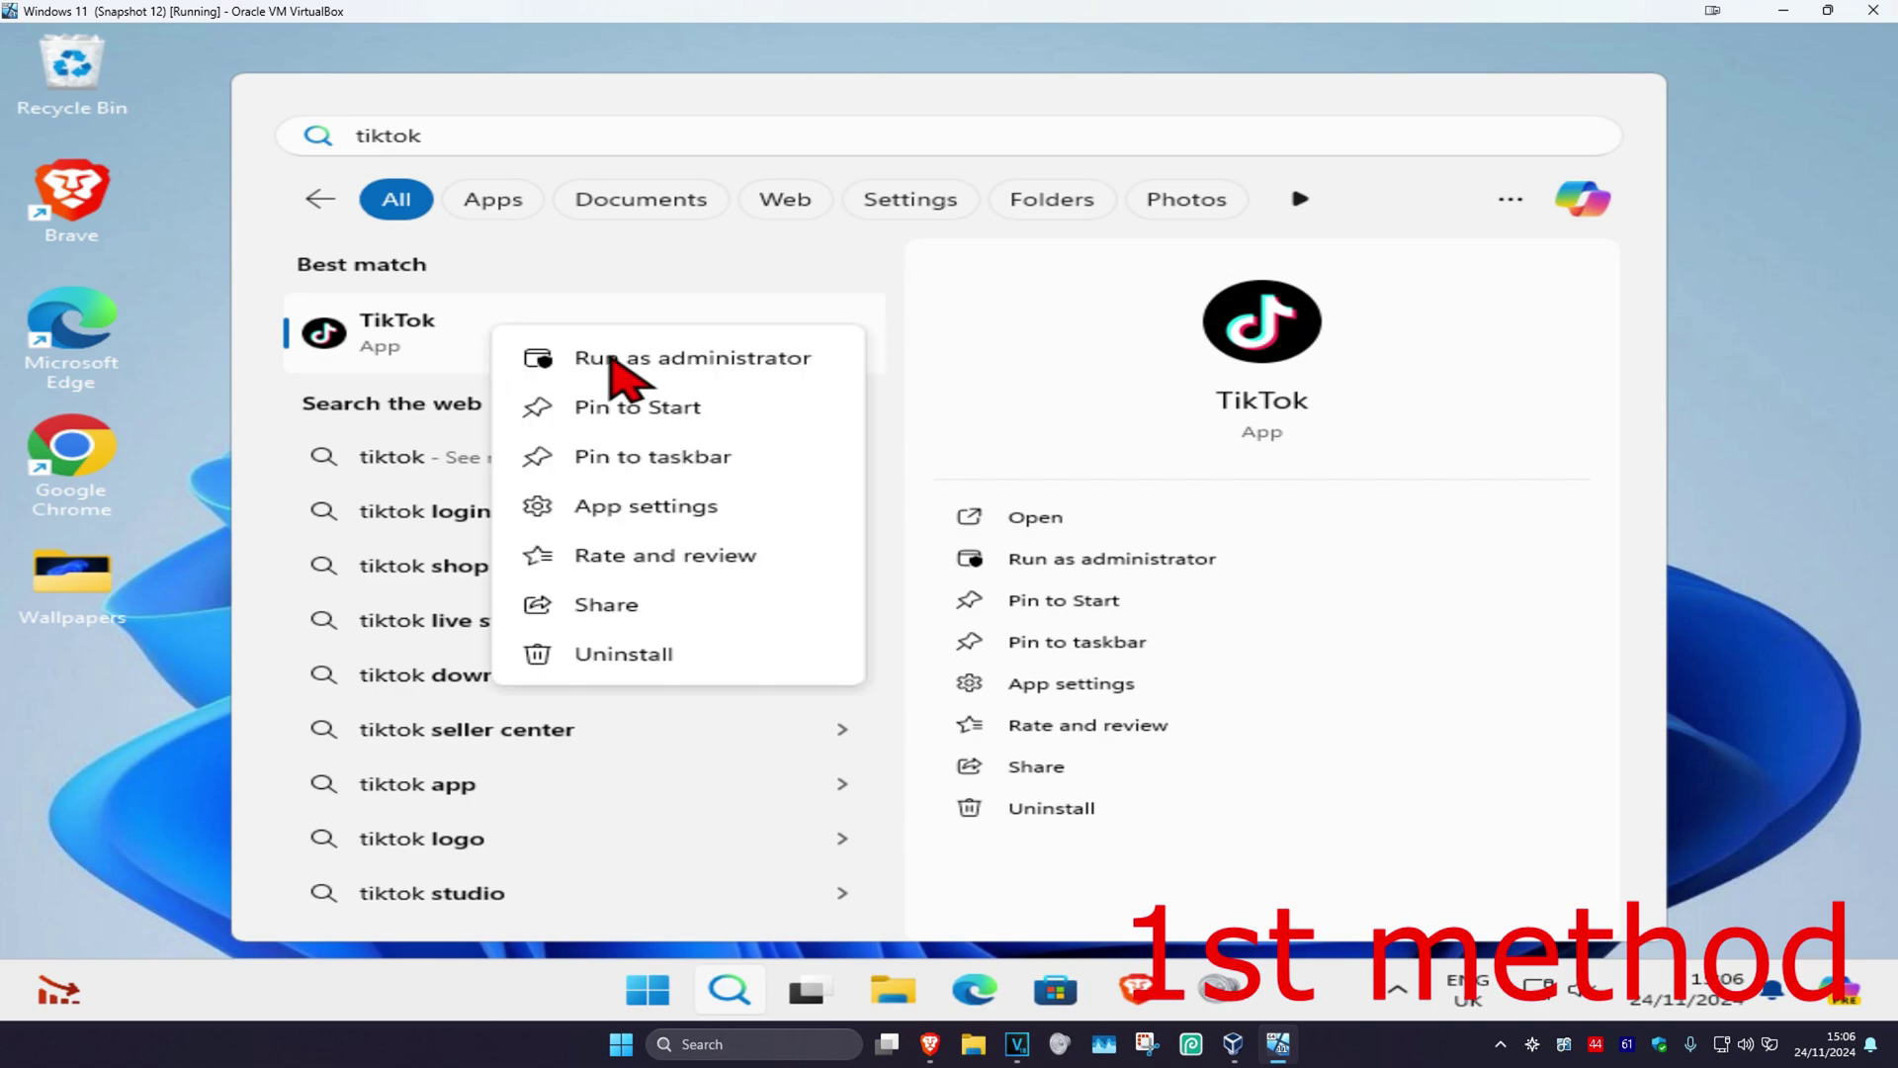
Repair TikTok, then reset it and confirm deleting its app data
{"action": "left_click", "coordinate": [683, 506]}
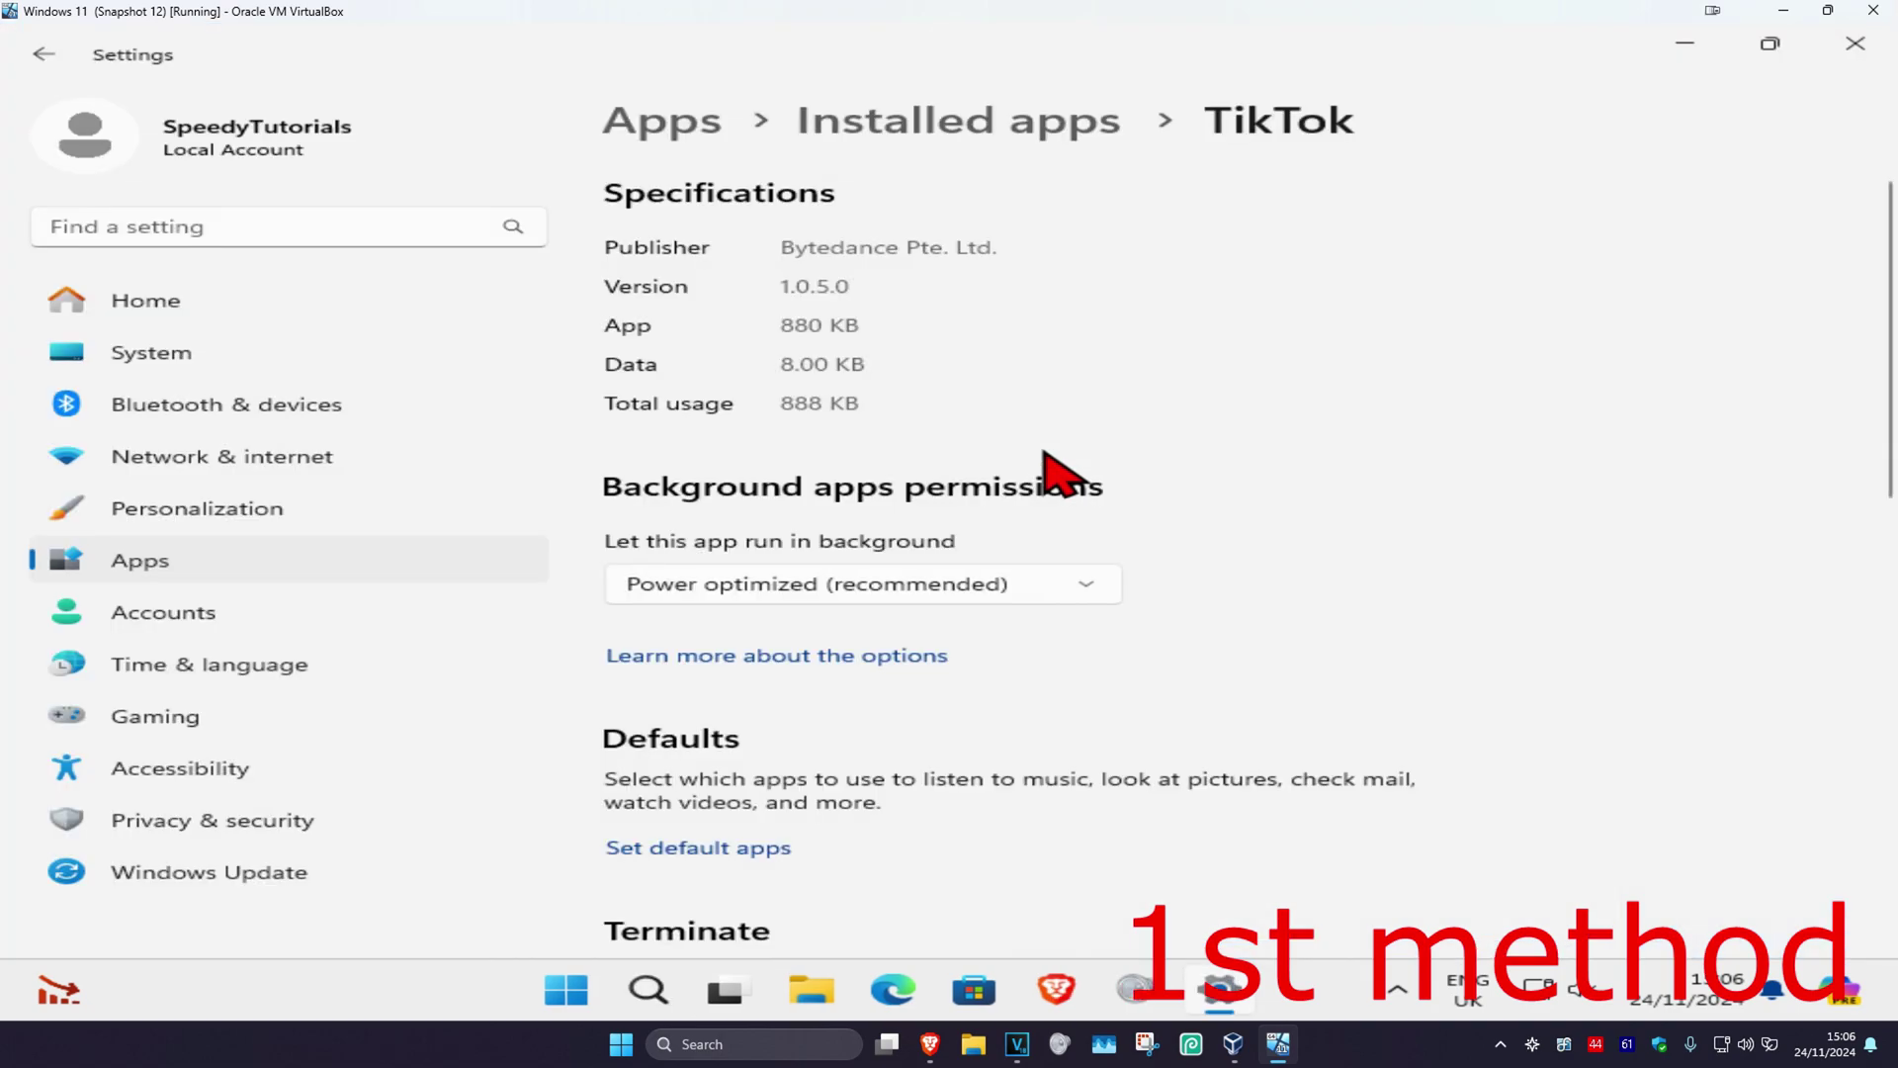
{"action": "scroll", "coordinate": [1211, 404], "scroll_direction": "down", "scroll_amount": 3}
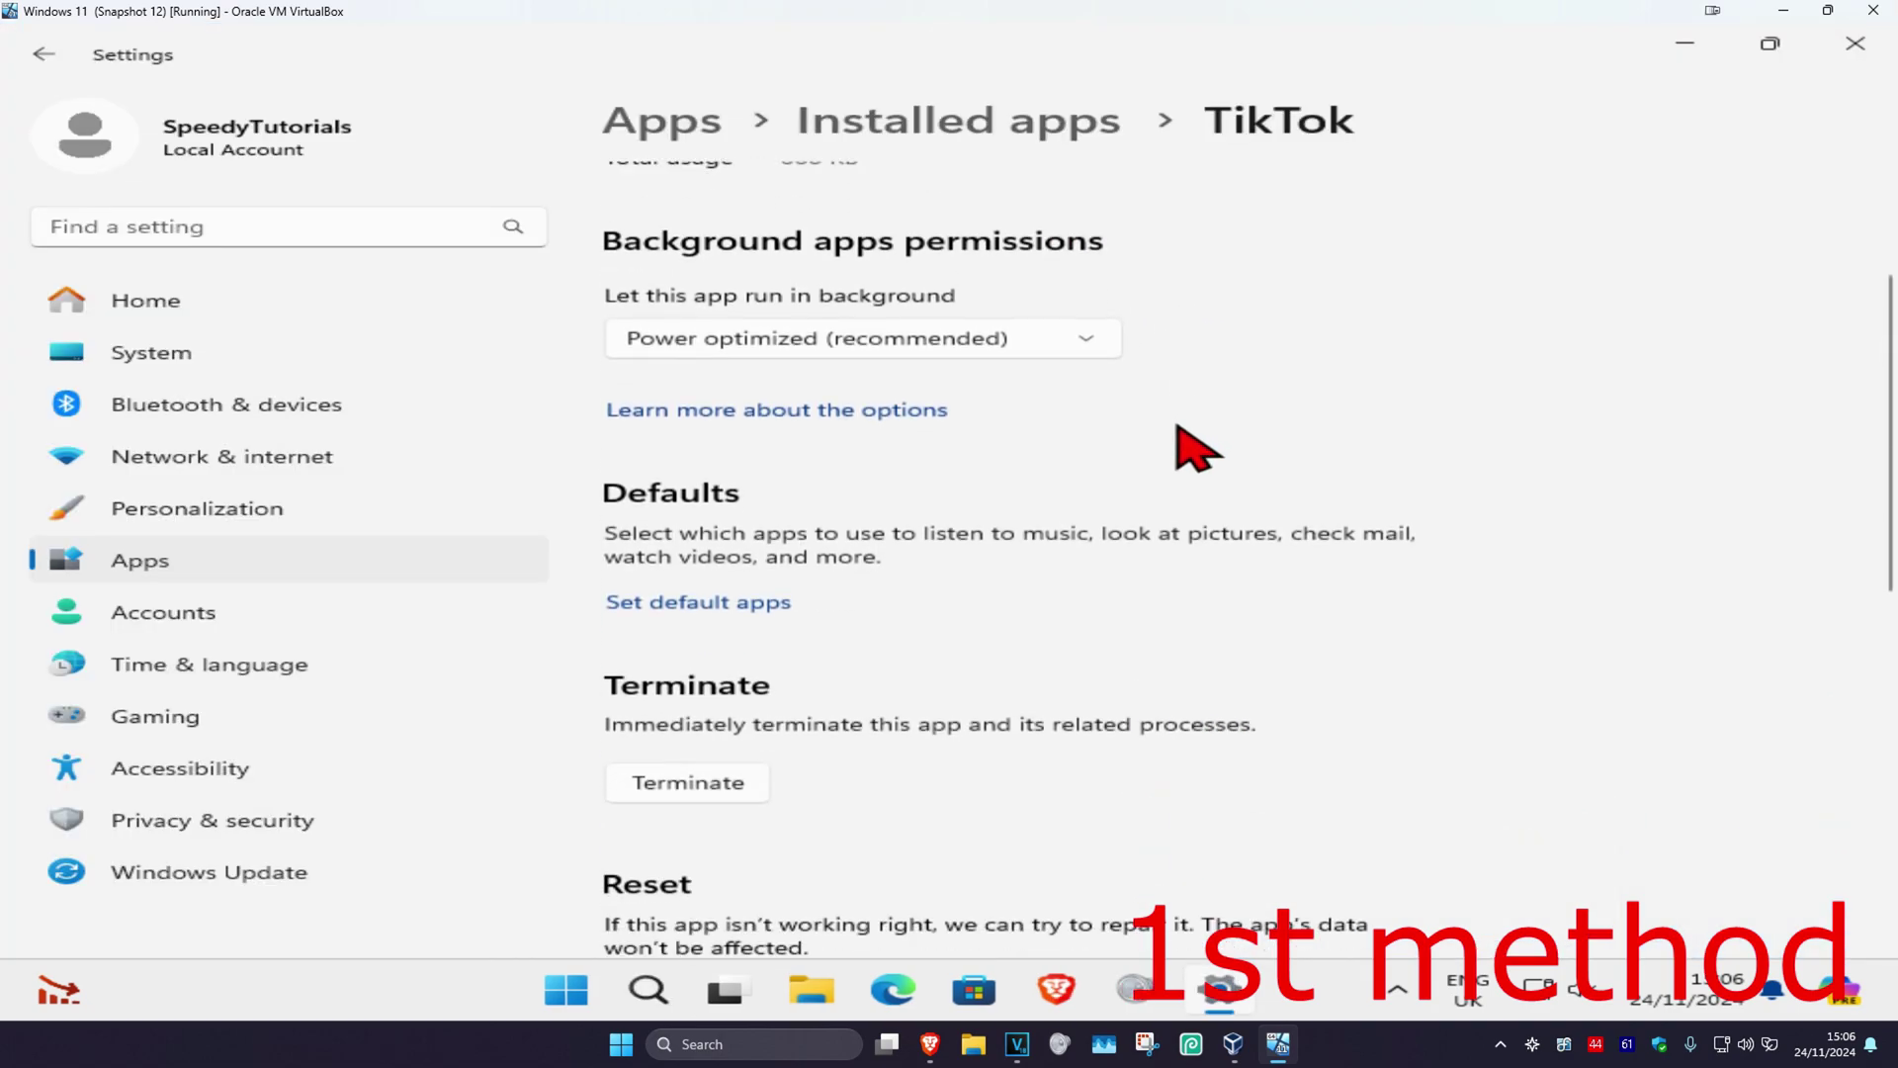
{"action": "scroll", "coordinate": [1038, 504], "scroll_direction": "down", "scroll_amount": 2}
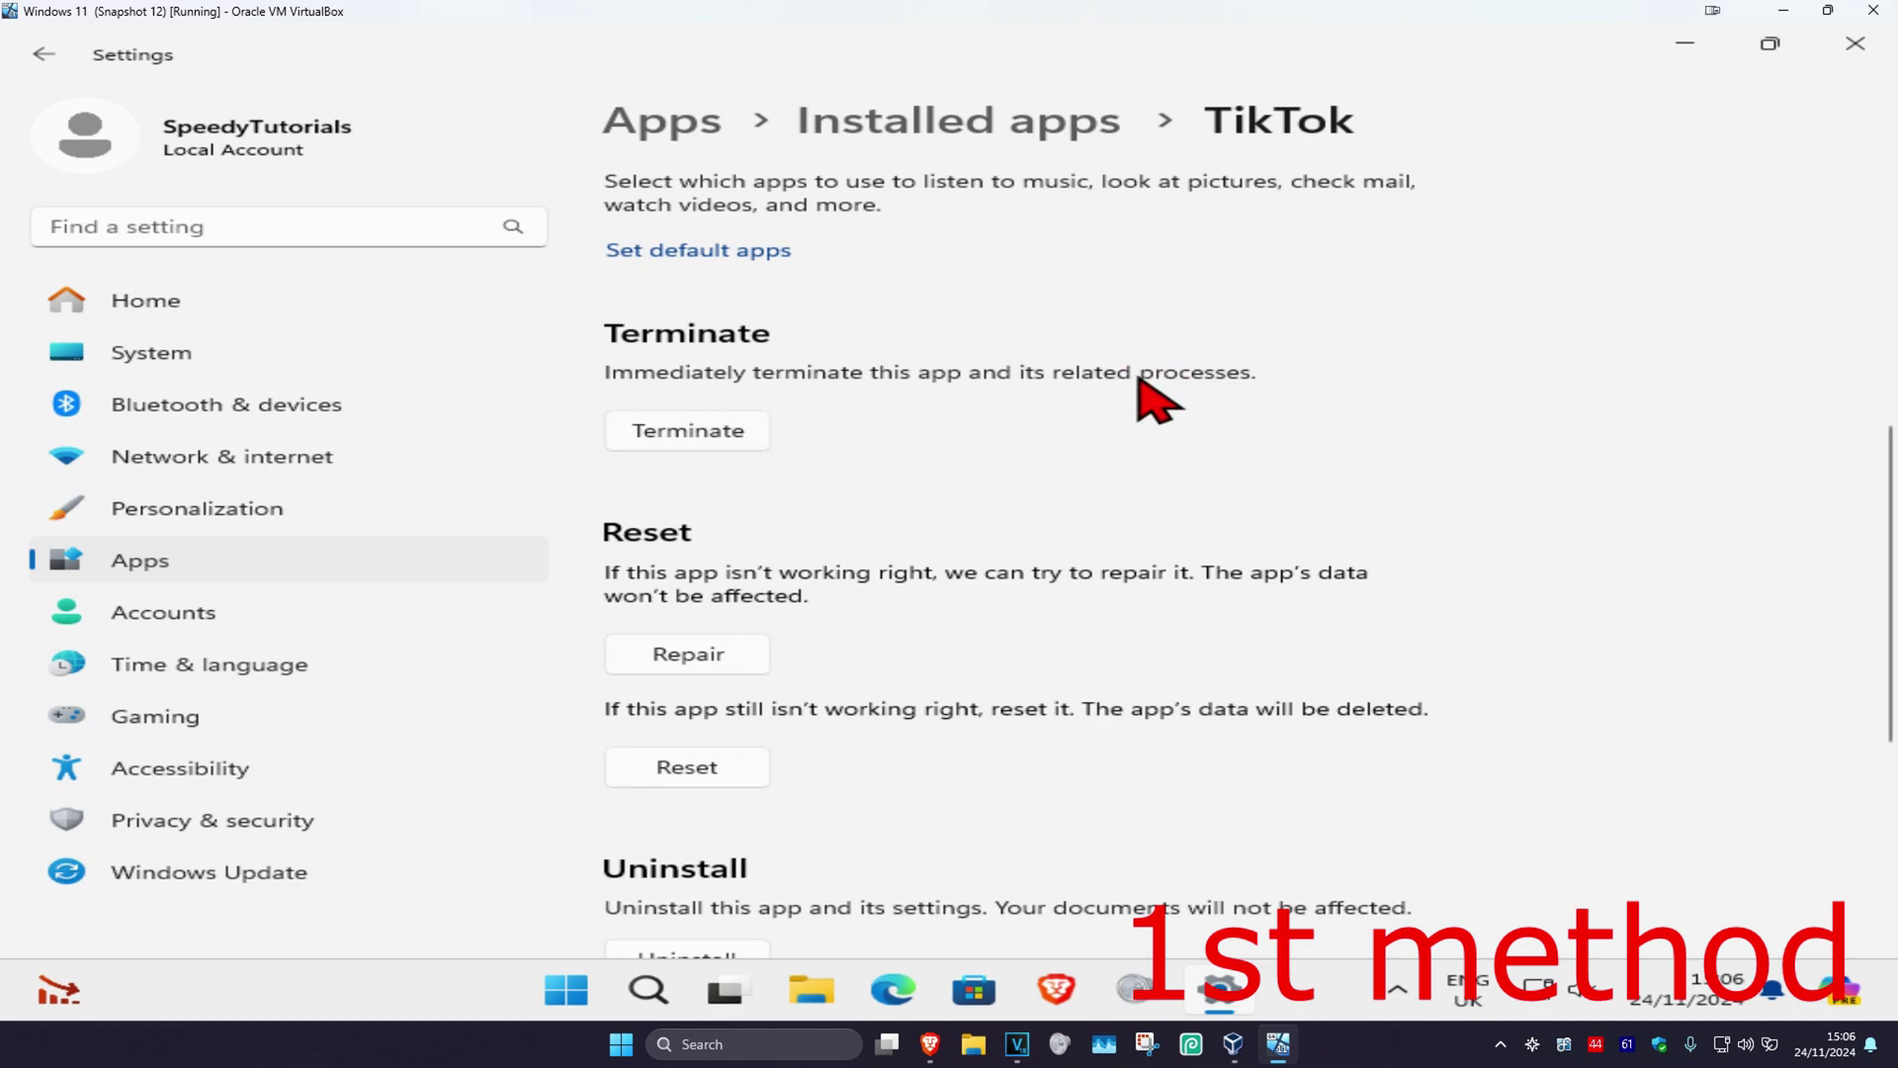
{"action": "left_click", "coordinate": [712, 655]}
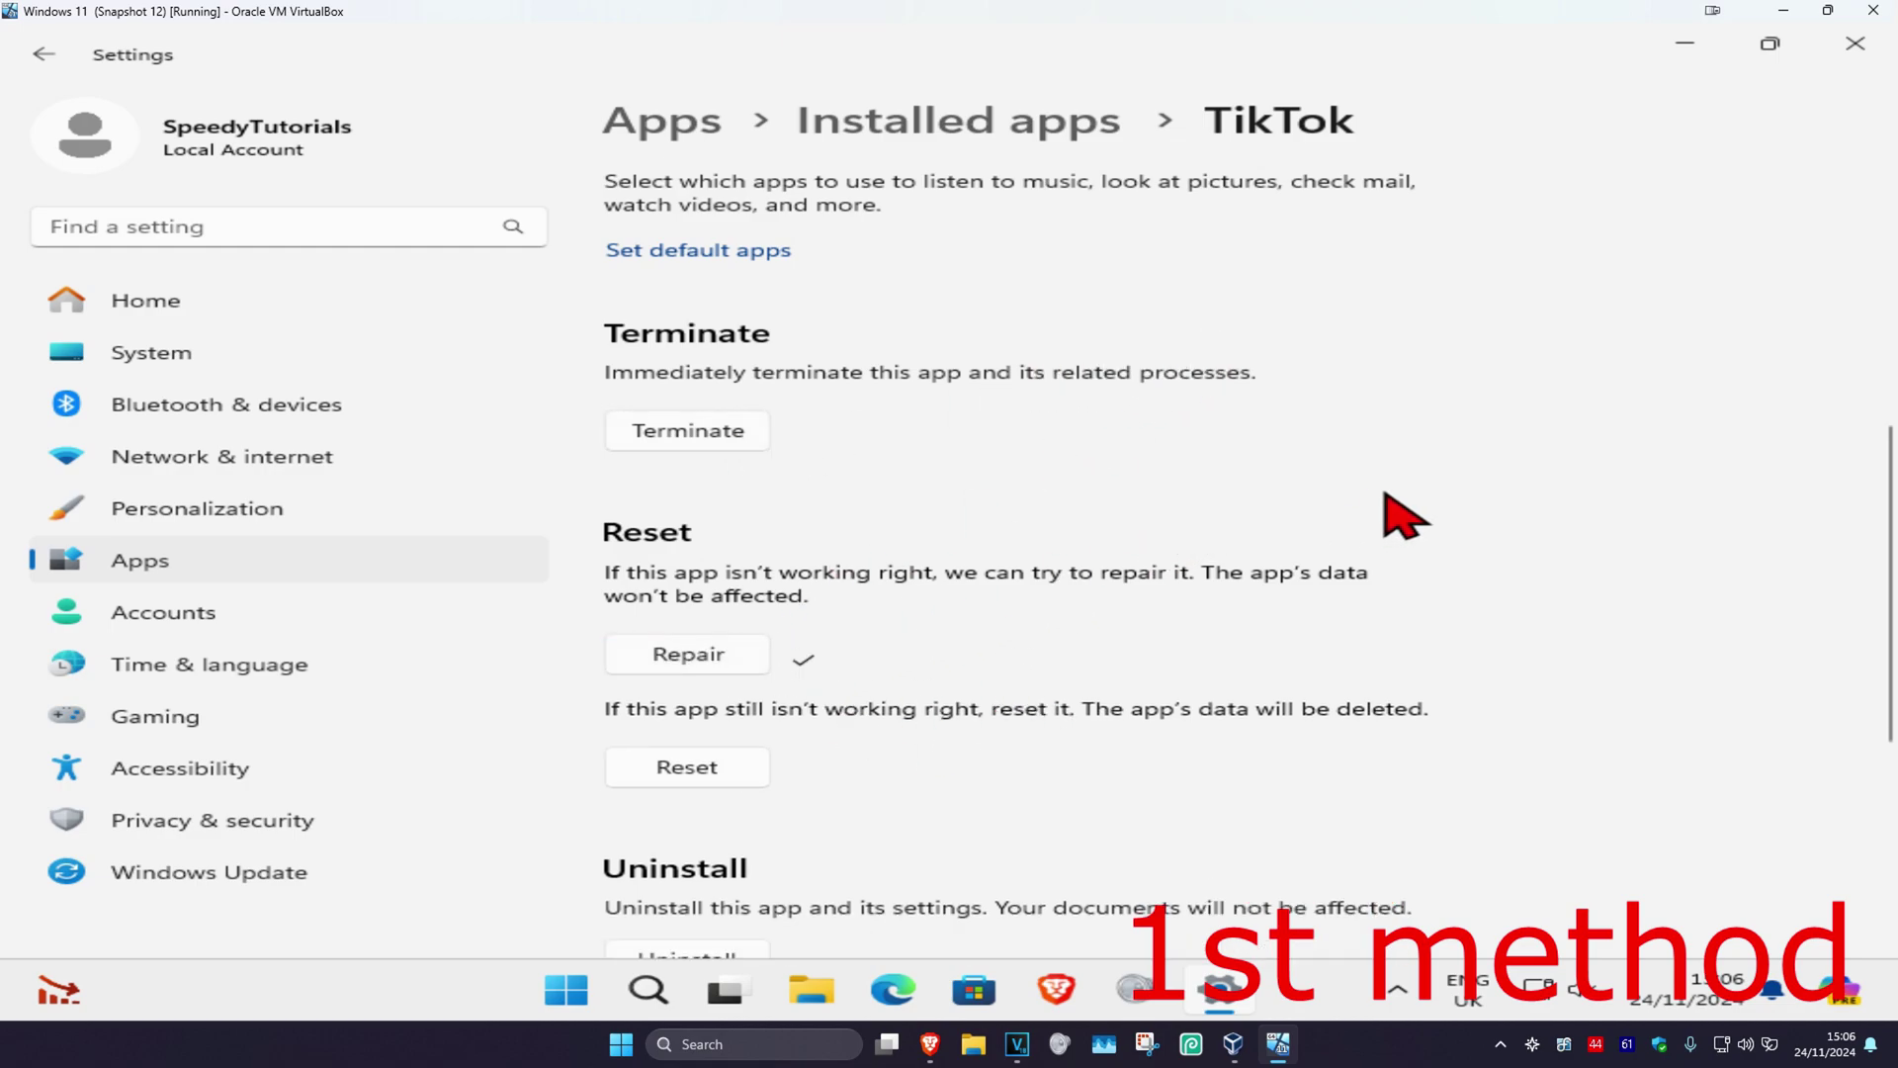
{"action": "left_click", "coordinate": [687, 767]}
{"action": "left_click", "coordinate": [855, 698]}
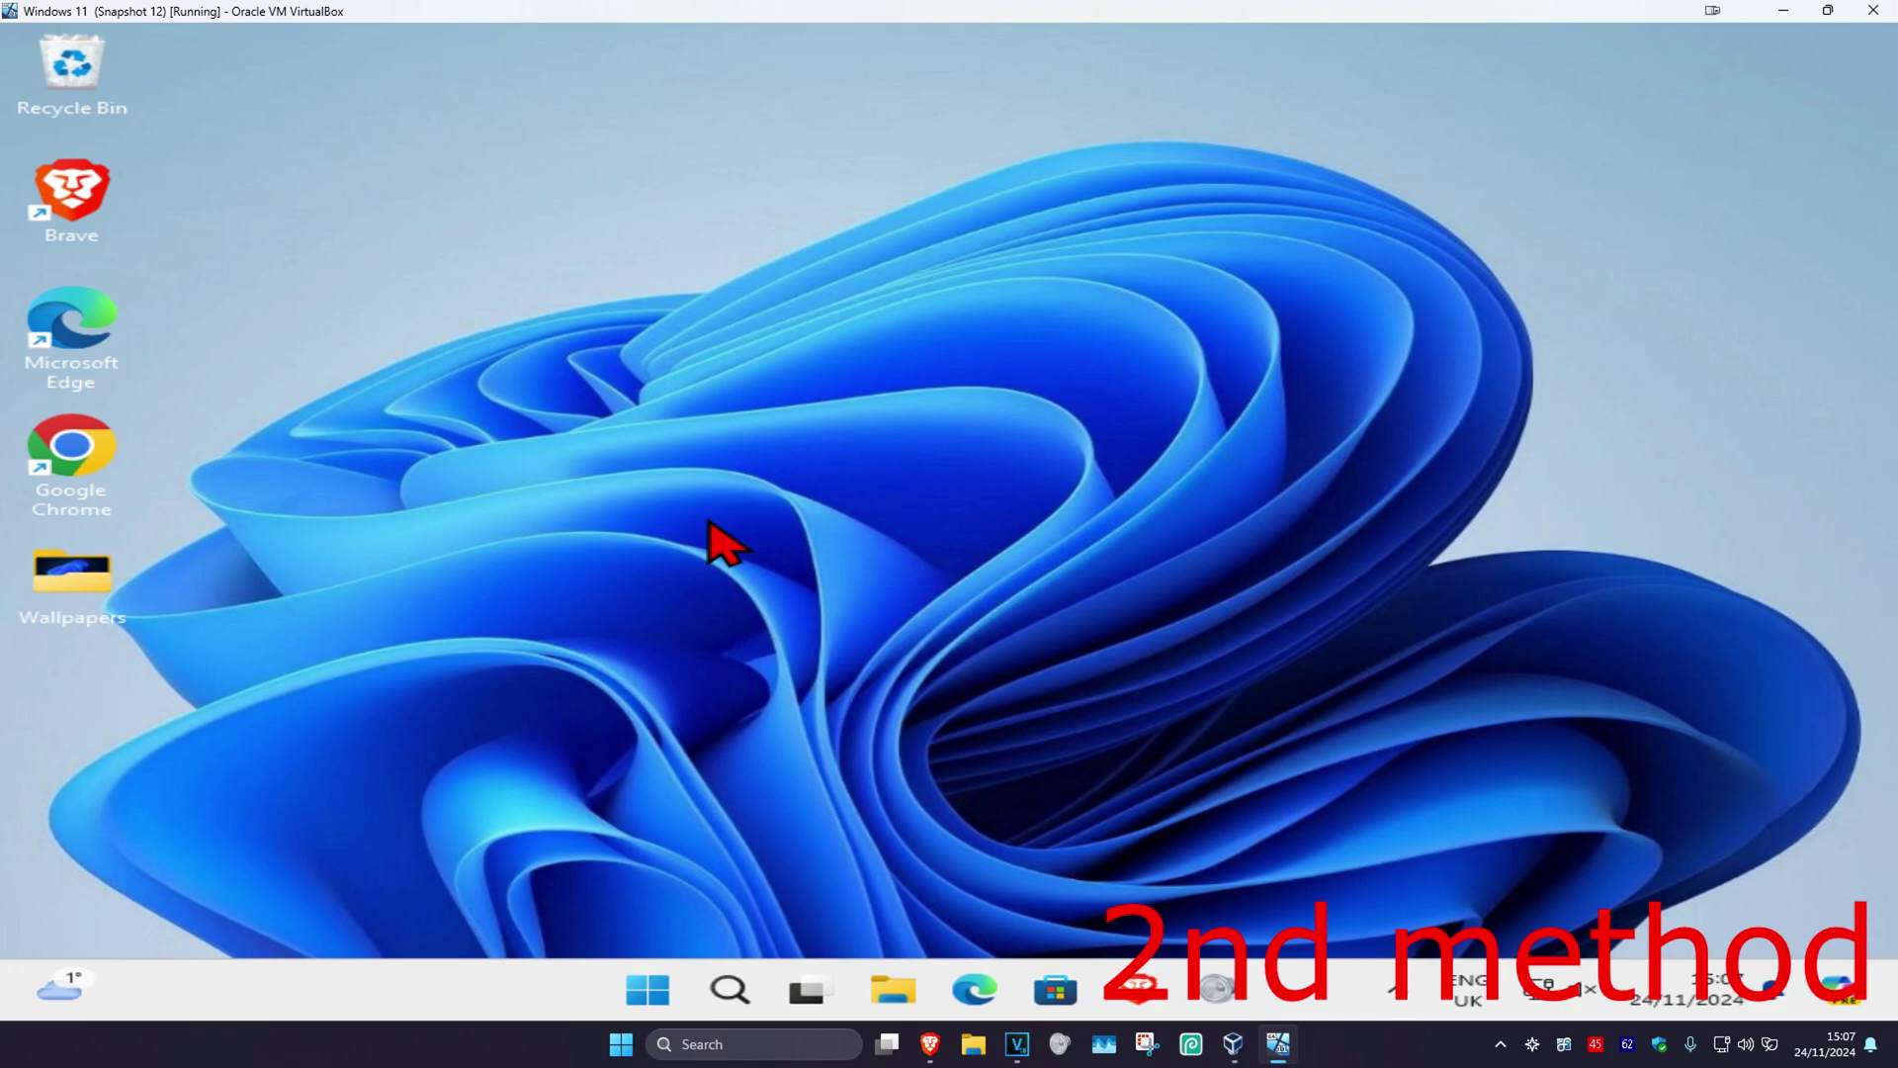
Open 'Find and fix problems with Windows Store Apps' from search and run the scan
{"action": "left_click", "coordinate": [728, 989]}
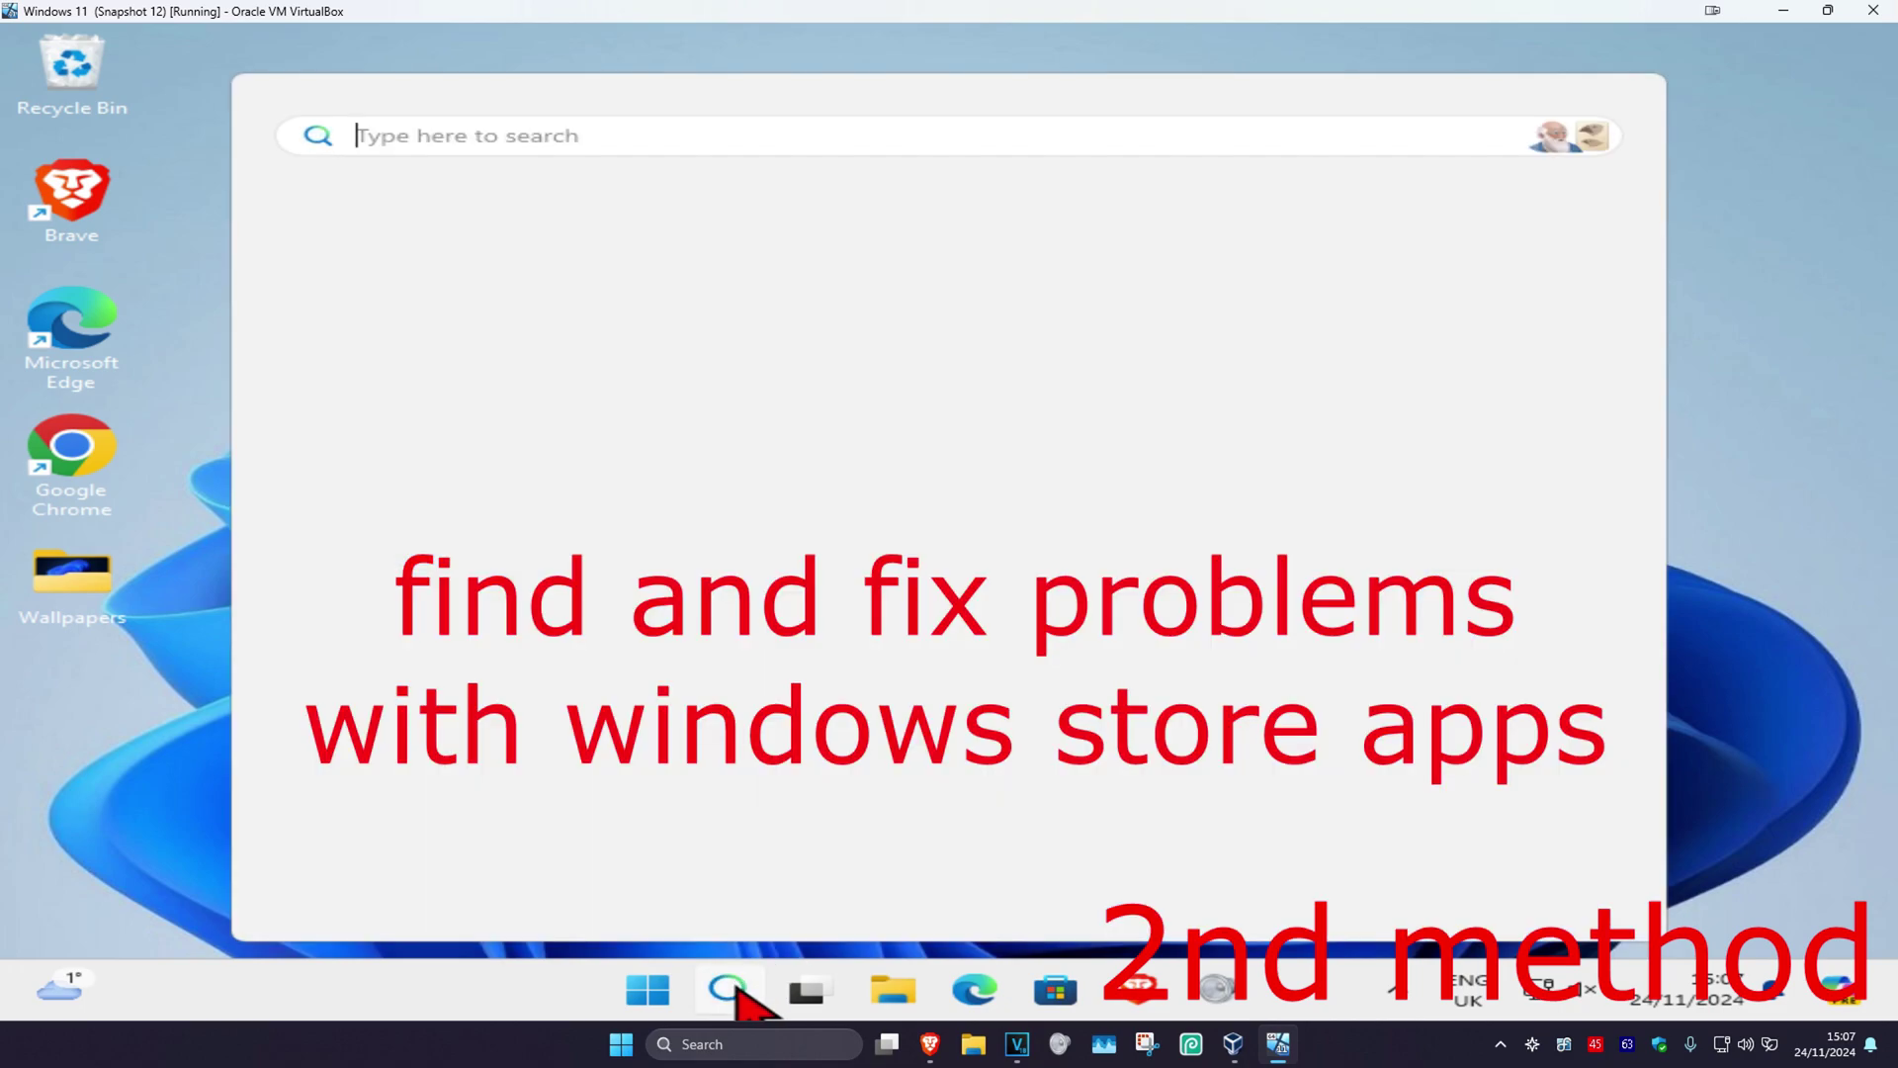
{"action": "type", "text": "find and fix problems with win"}
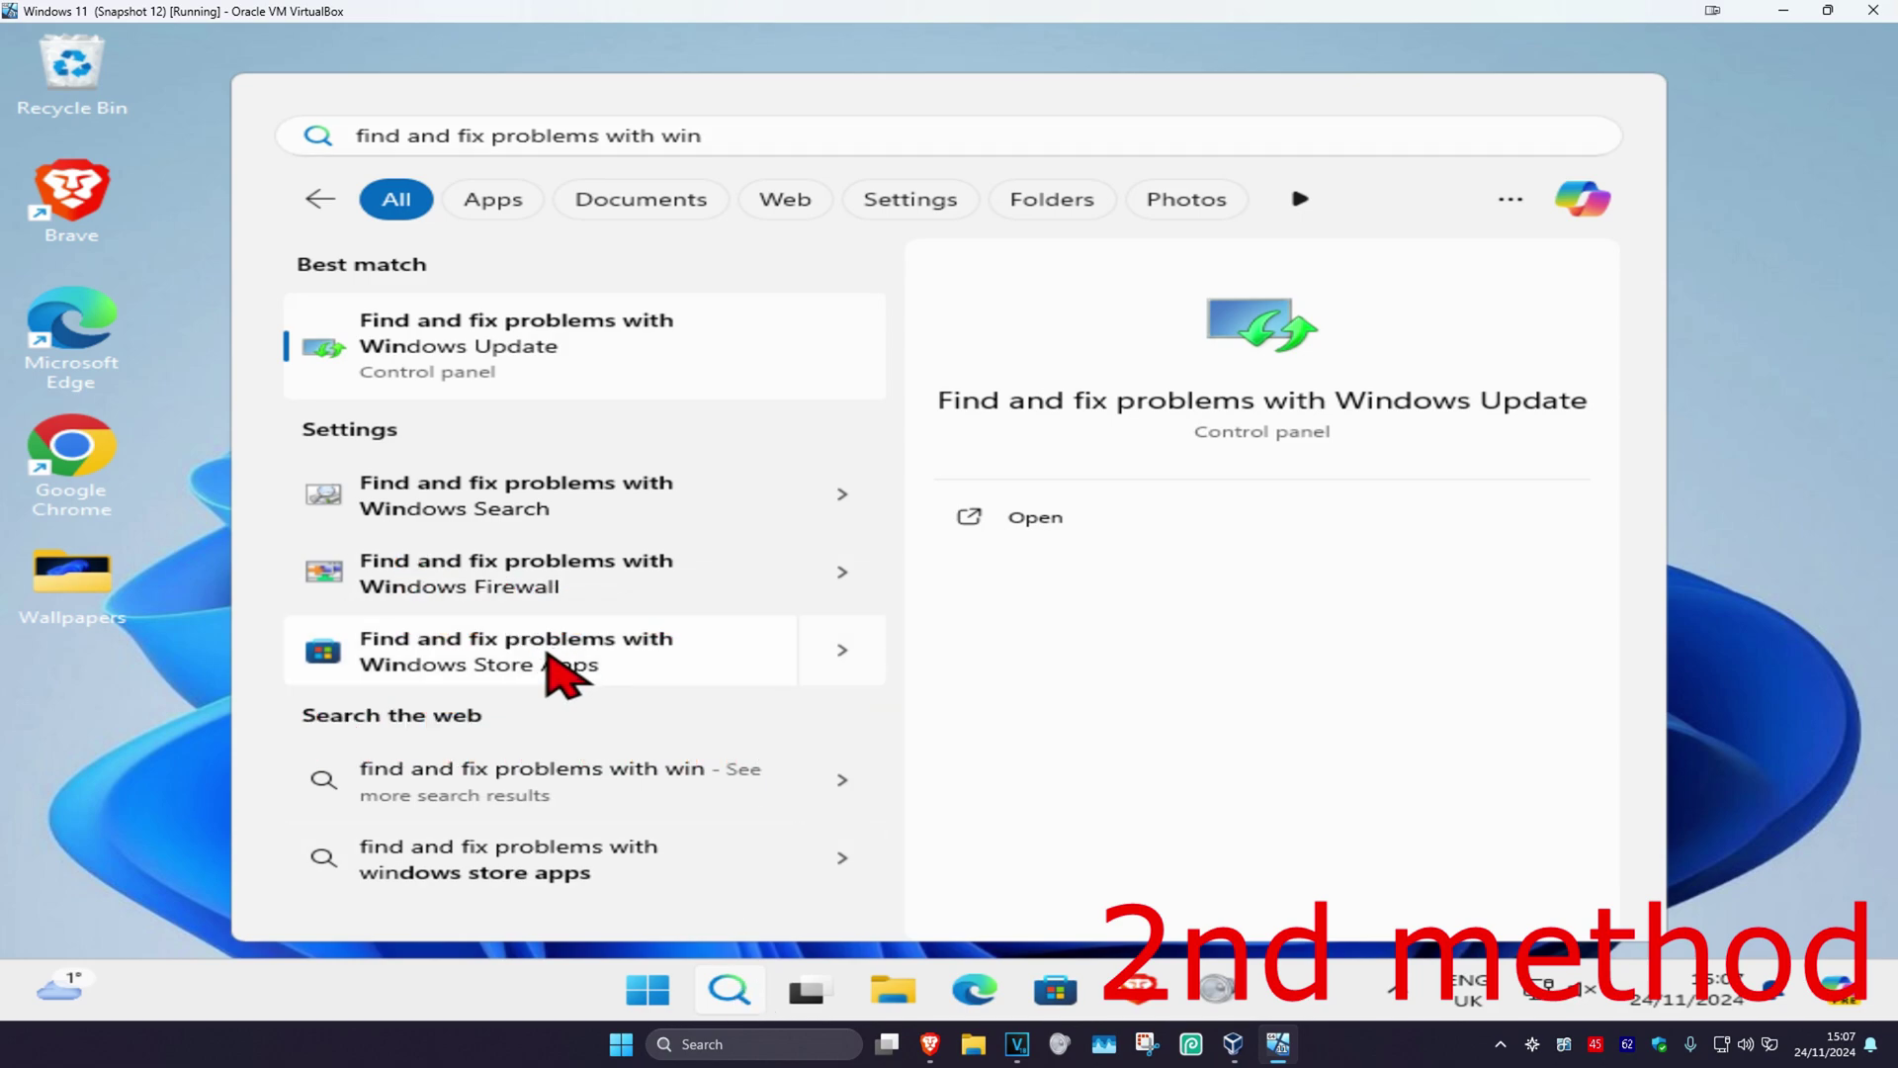
{"action": "left_click", "coordinate": [560, 661]}
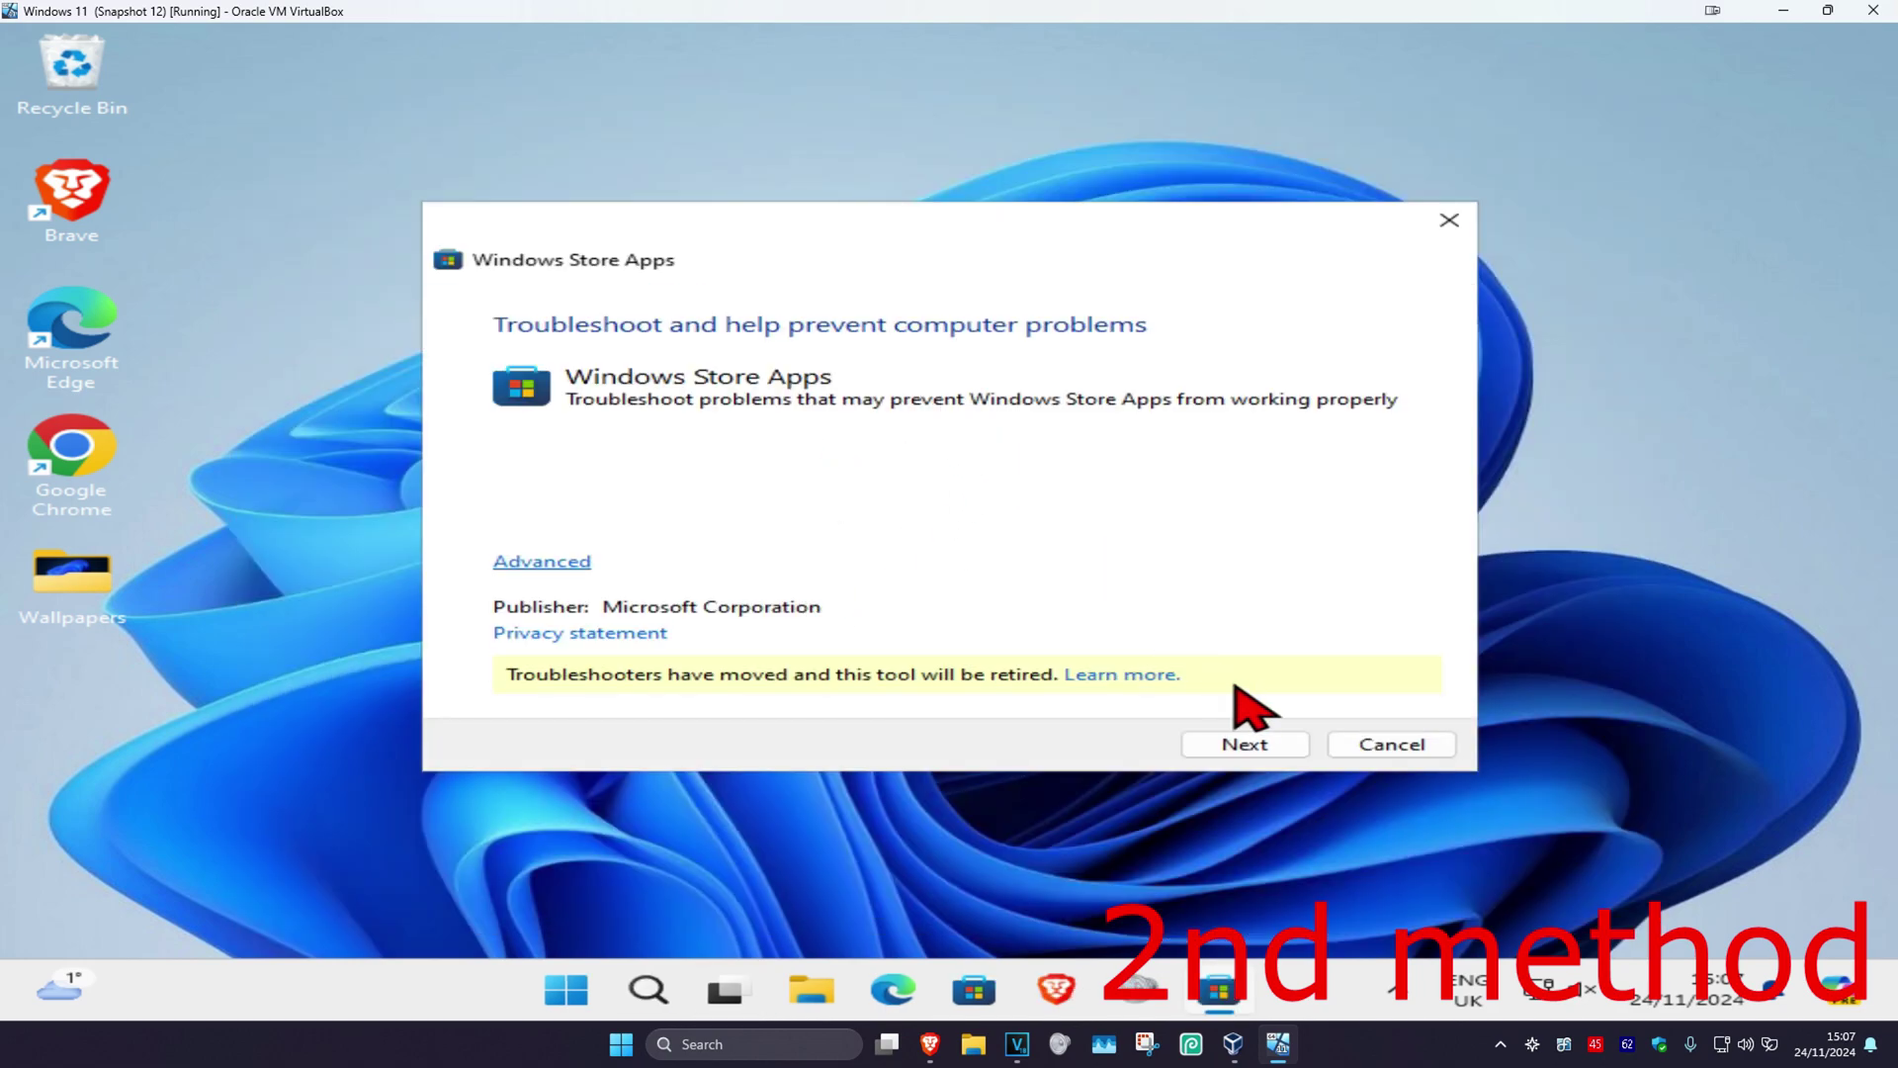
{"action": "left_click", "coordinate": [1244, 743]}
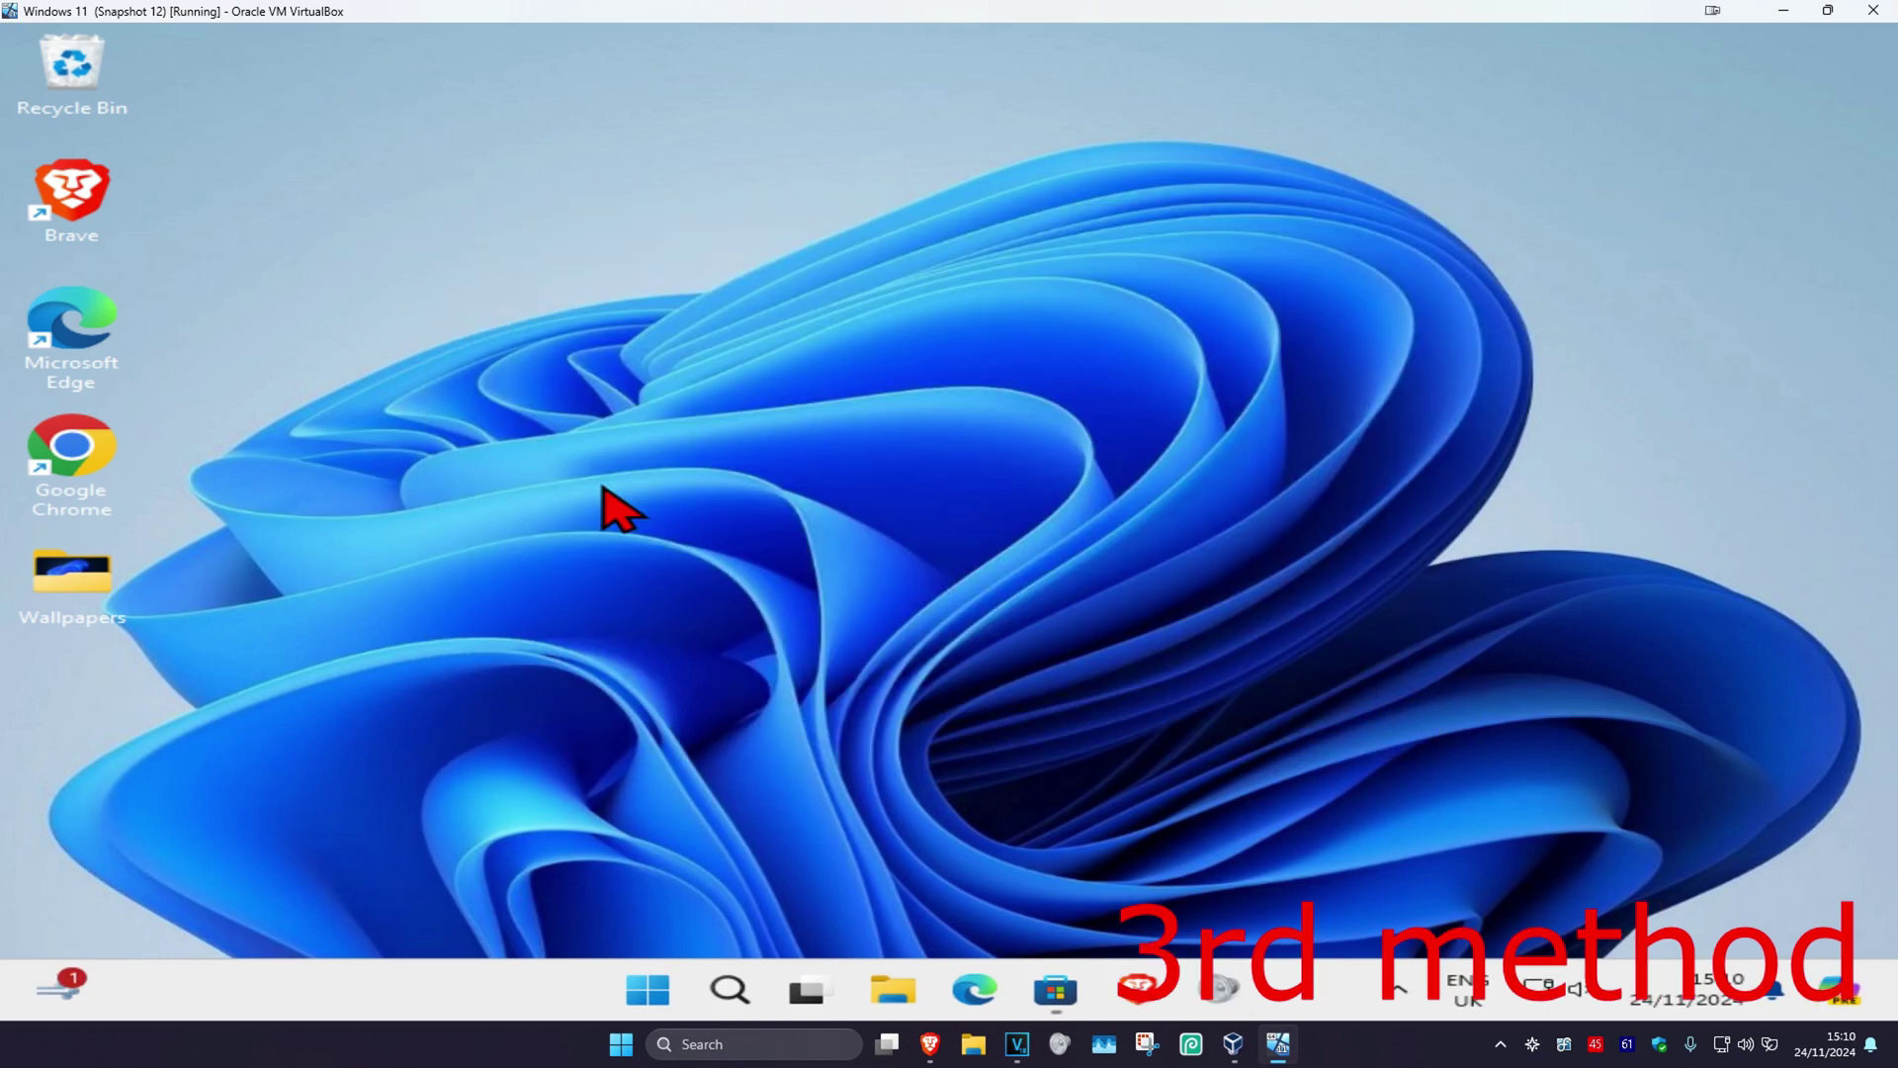
Open 'Add or remove programs' and uninstall TikTok from the Installed apps list
{"action": "left_click", "coordinate": [728, 990]}
{"action": "type", "text": "add or"}
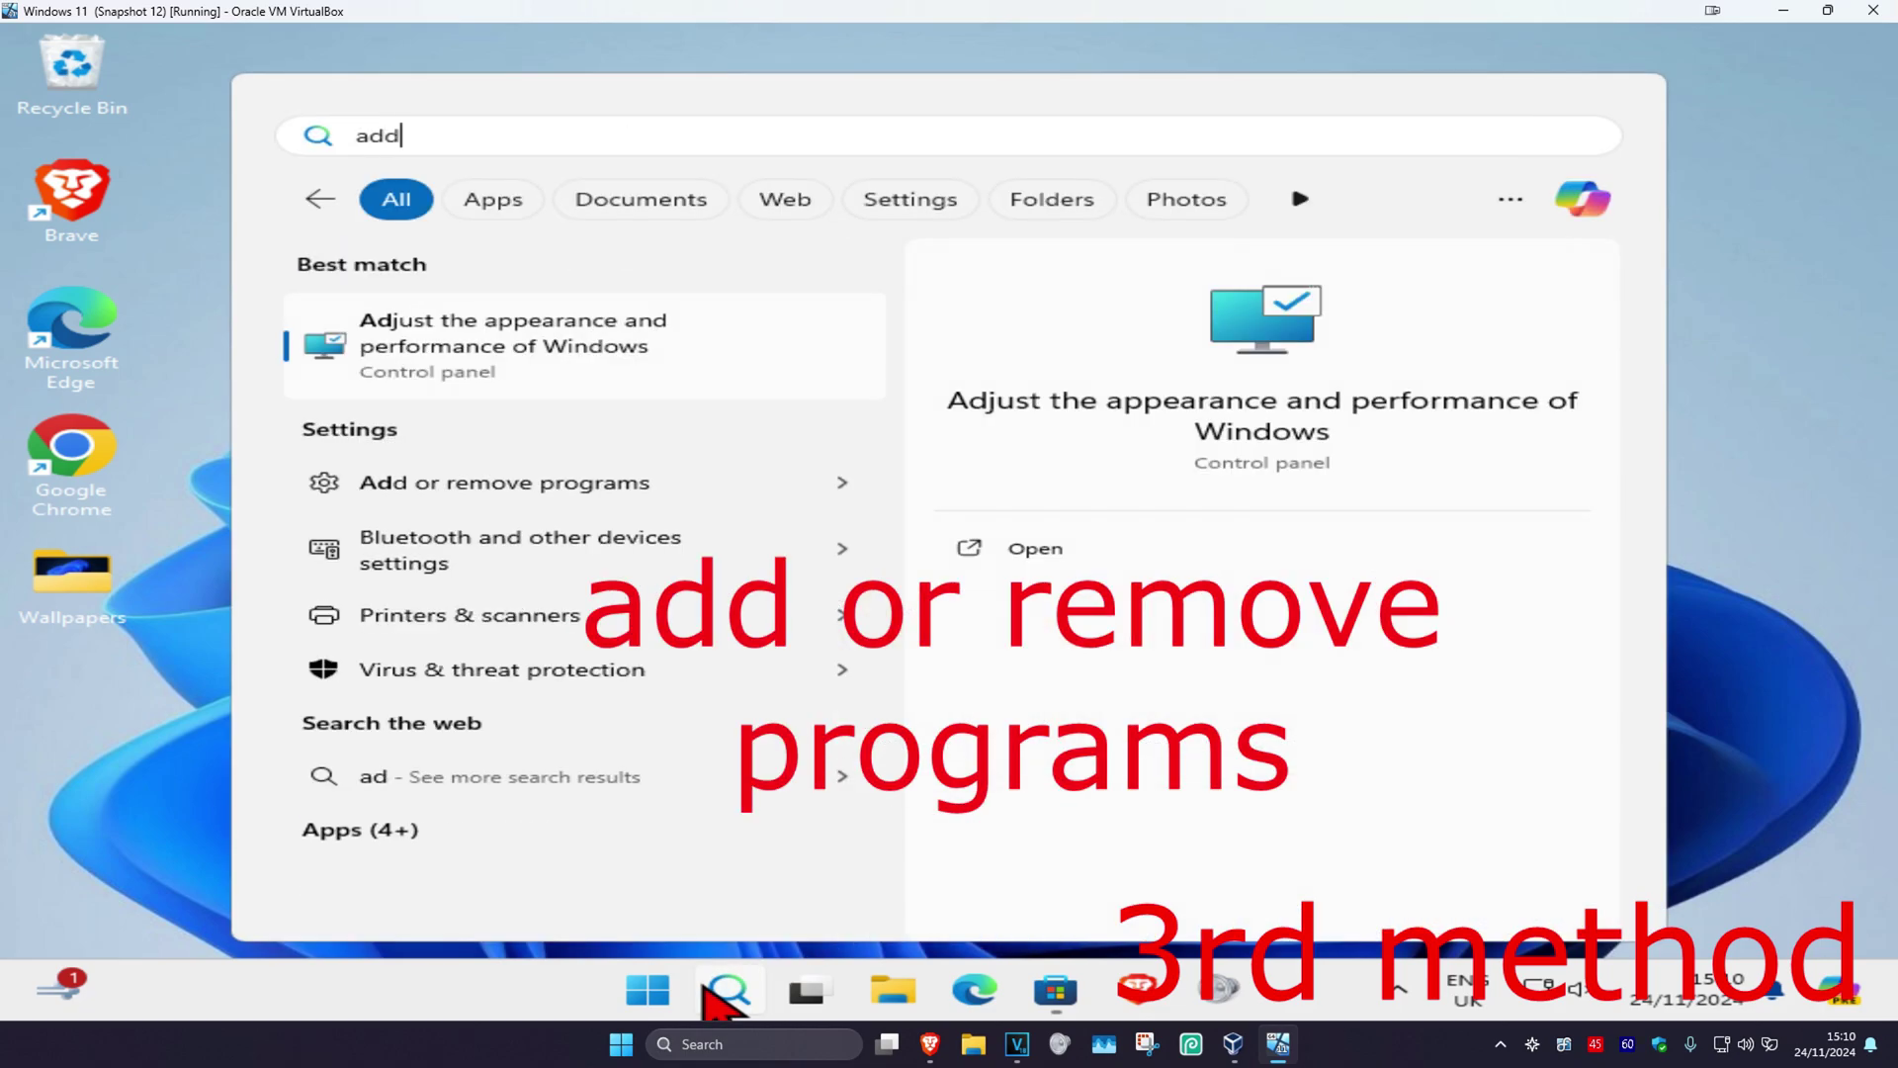
{"action": "left_click", "coordinate": [530, 331]}
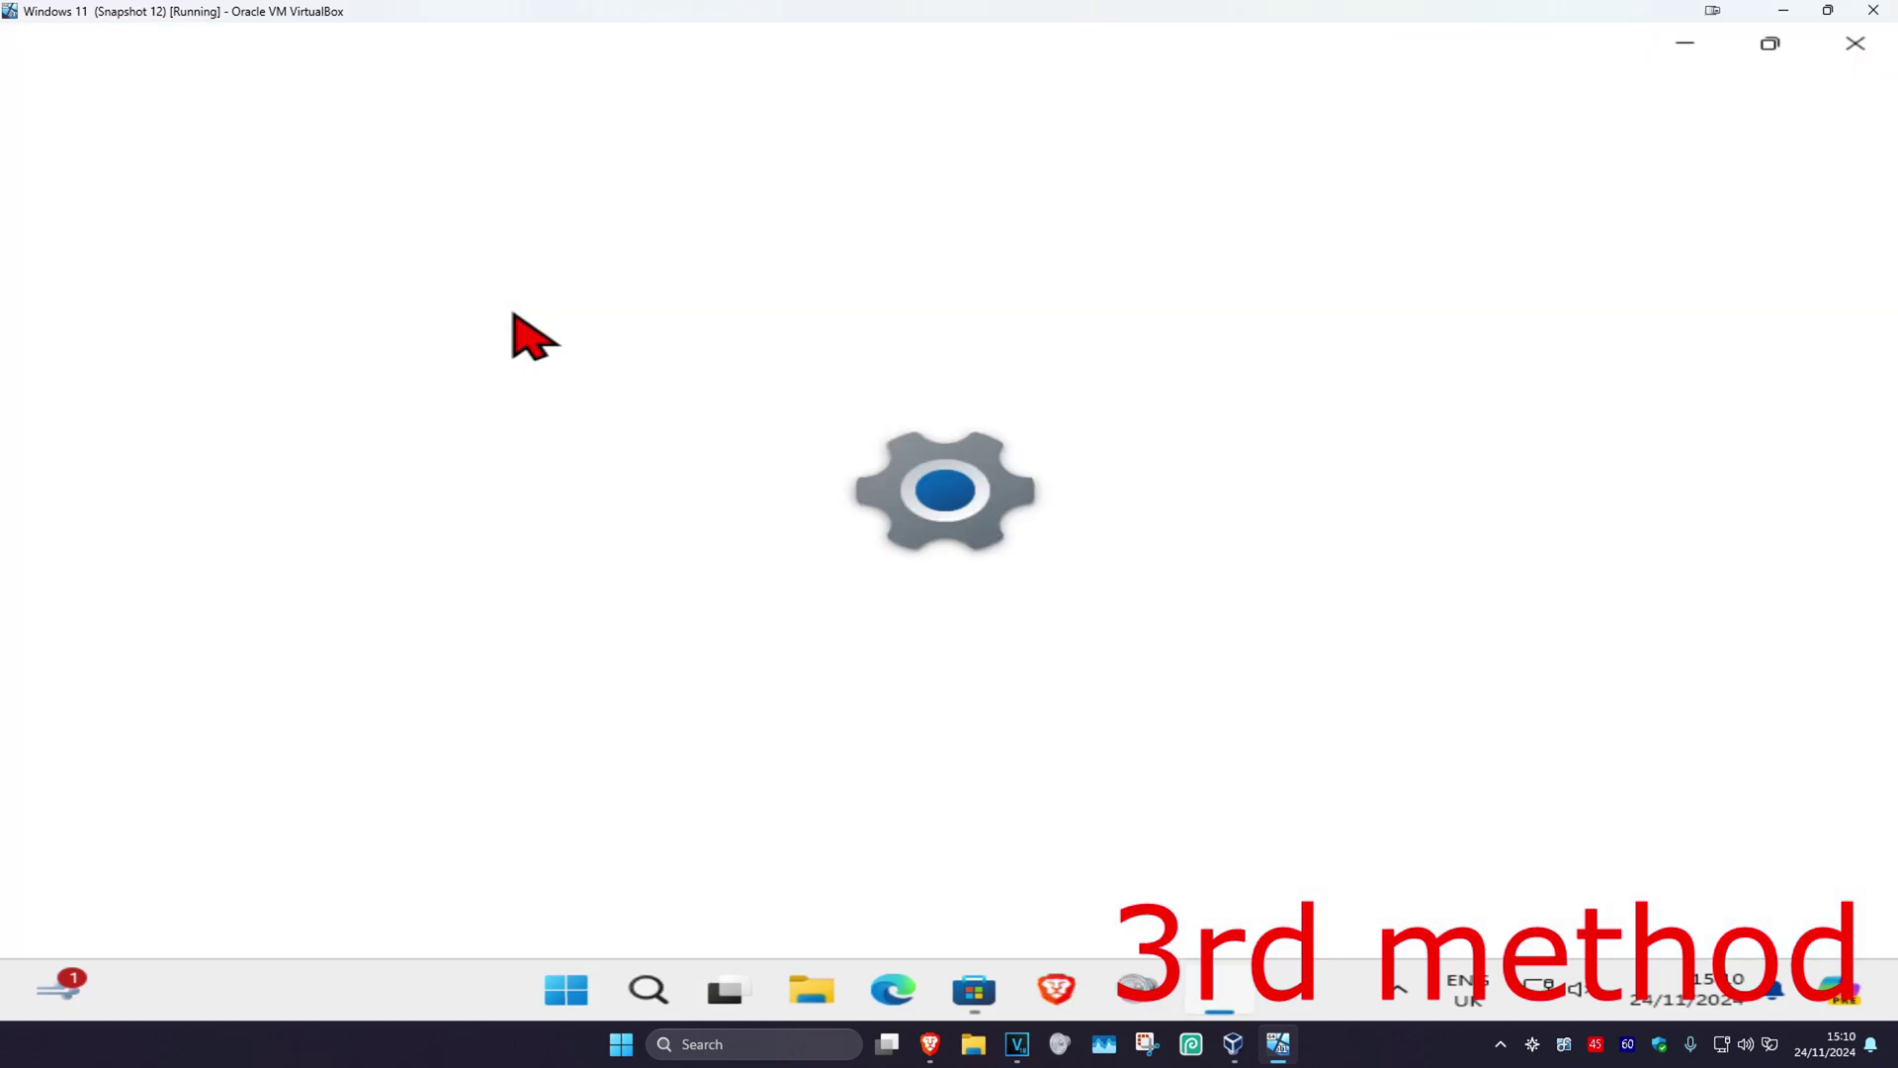
{"action": "left_click_drag", "start_coordinate": [1889, 245], "coordinate": [1888, 741]}
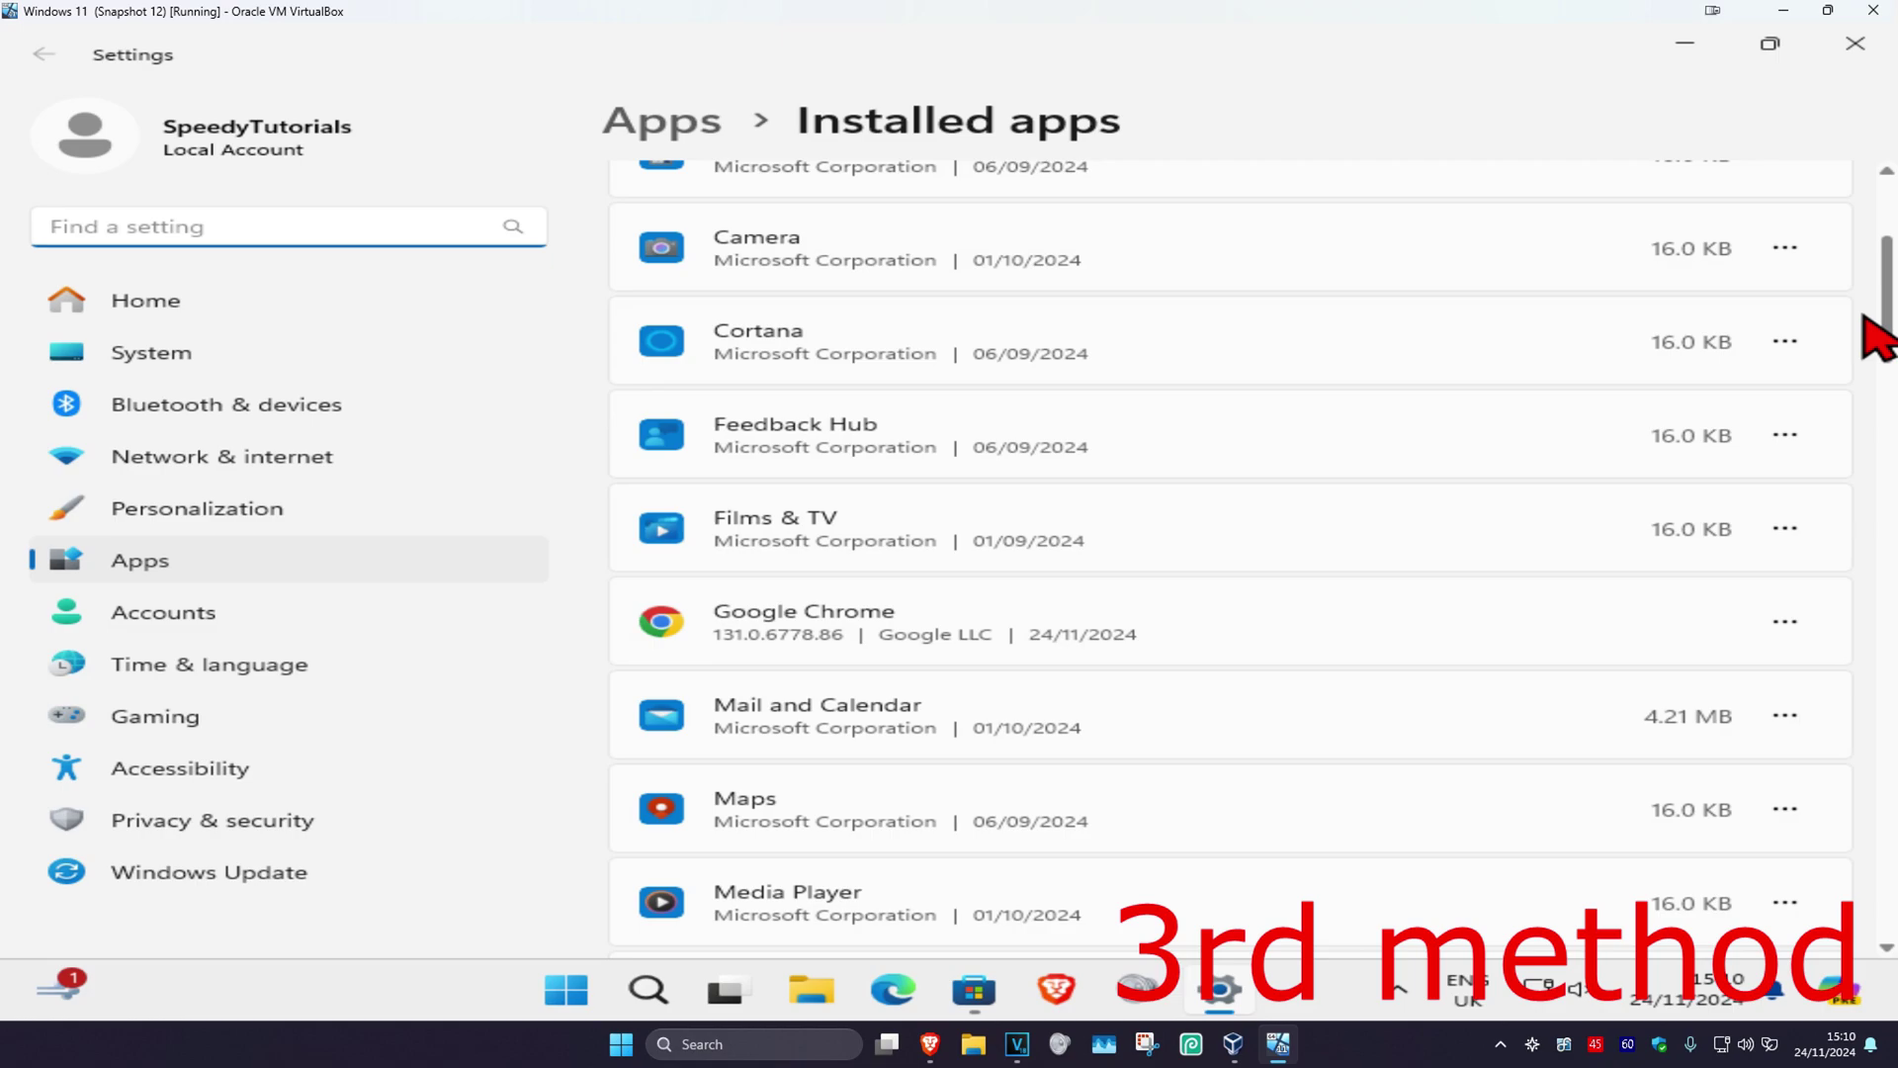
{"action": "scroll", "coordinate": [1839, 823], "scroll_direction": "down", "scroll_amount": 3}
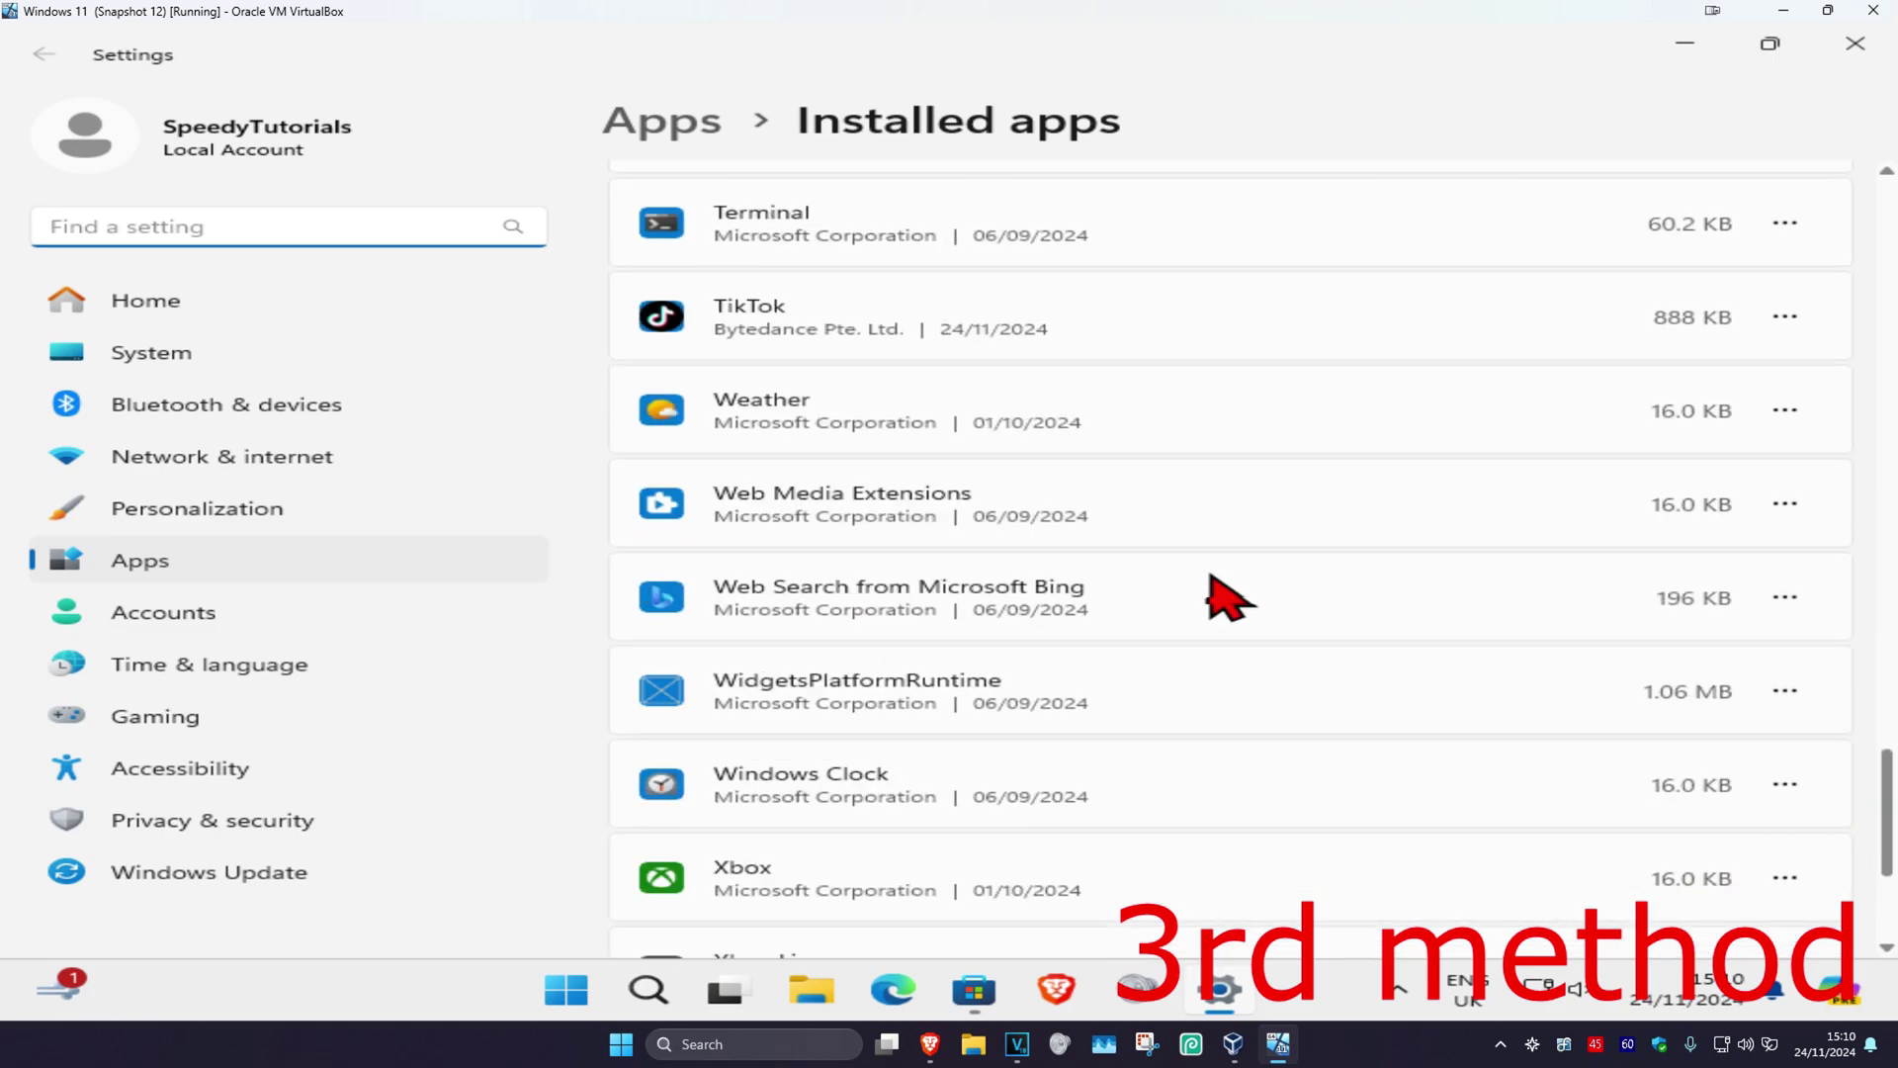
{"action": "left_click", "coordinate": [1786, 317]}
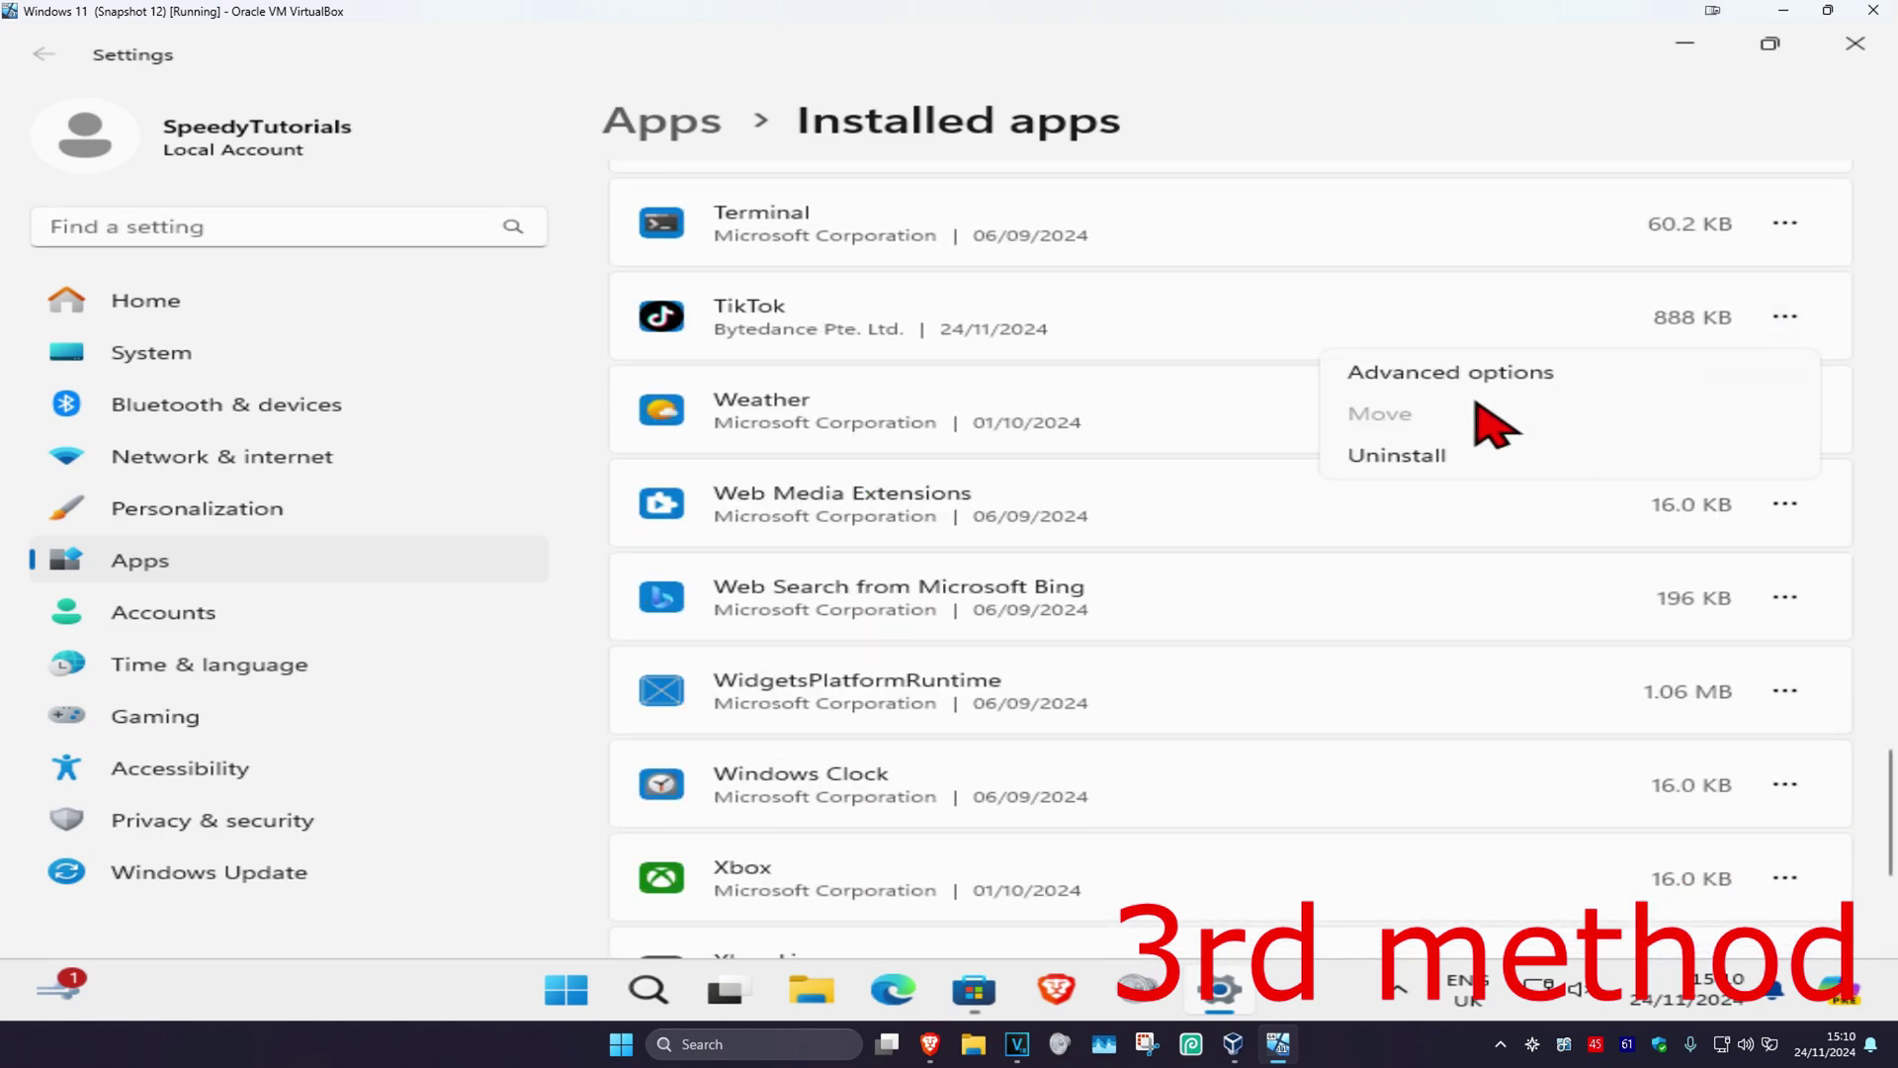
{"action": "left_click", "coordinate": [1397, 455]}
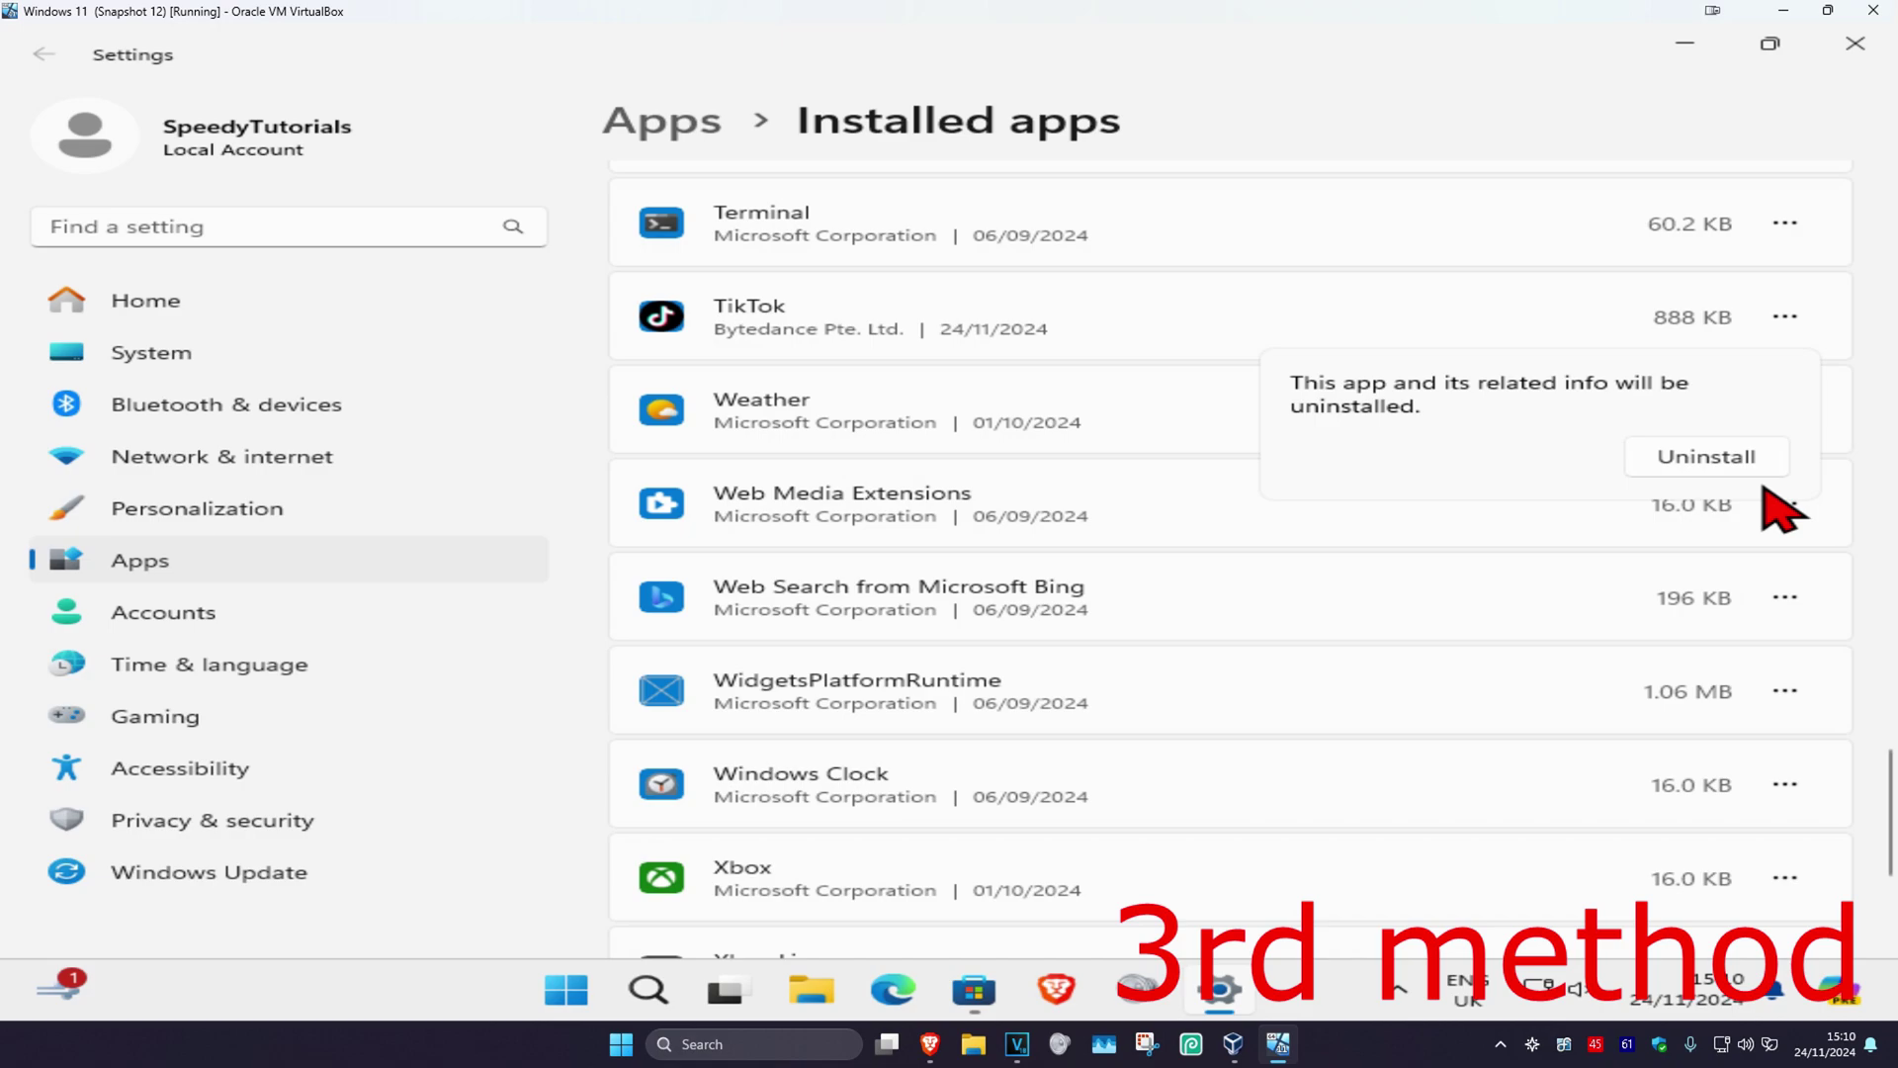
{"action": "left_click", "coordinate": [1706, 460]}
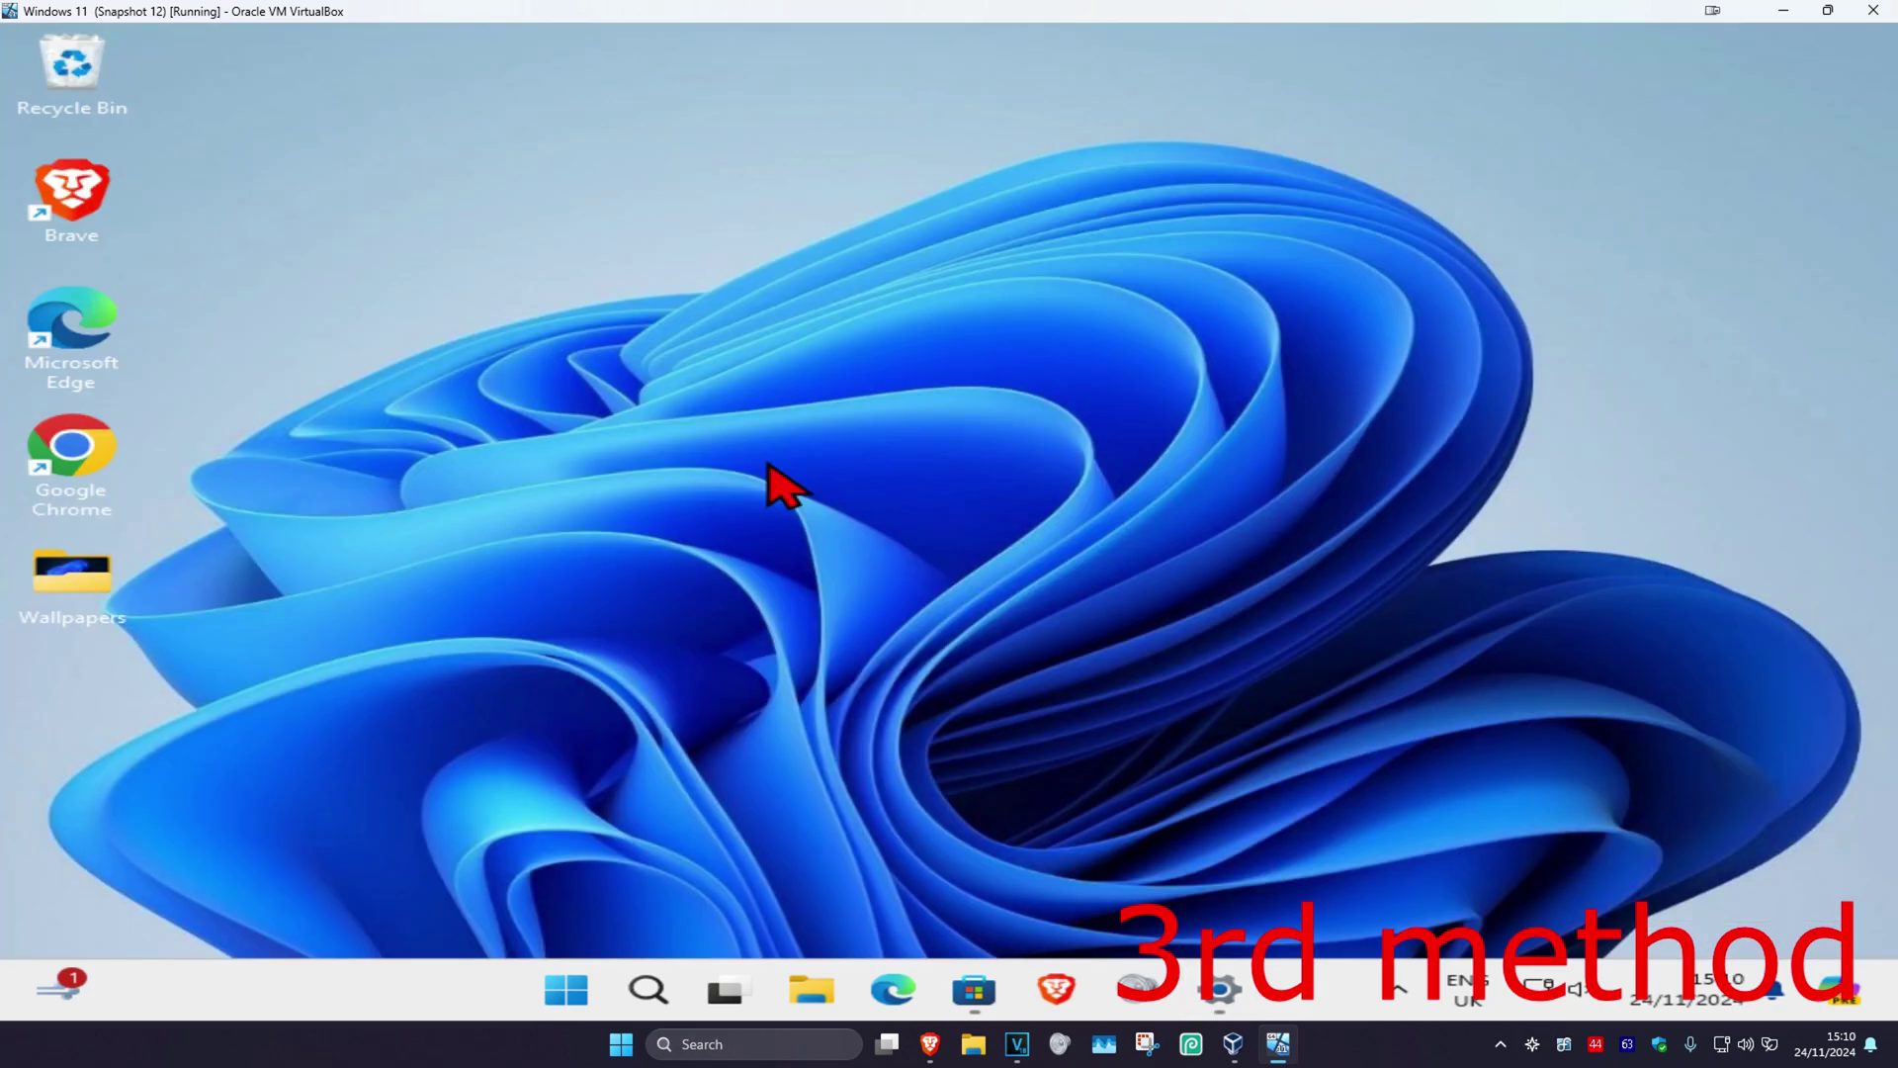
Launch Microsoft Store from Windows Search and bring up TikTok's store page
{"action": "left_click", "coordinate": [648, 990]}
{"action": "type", "text": "mic"}
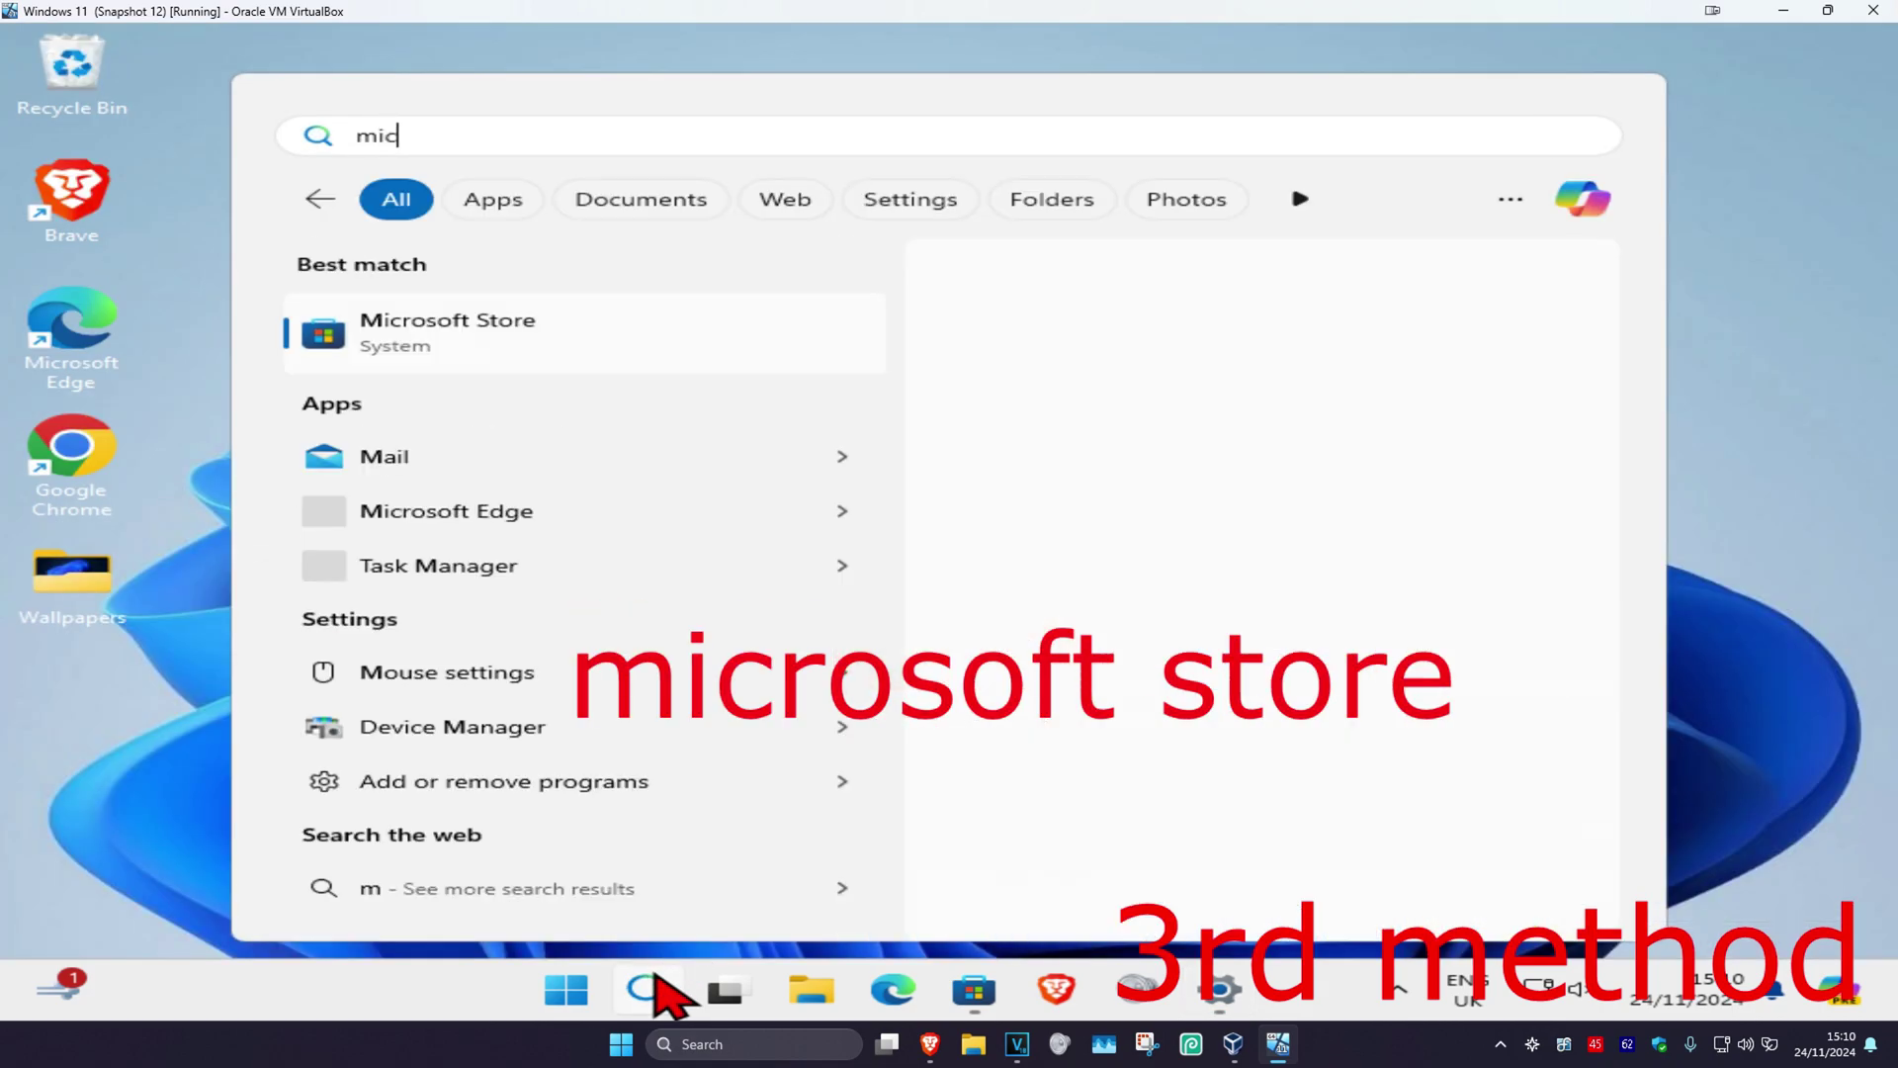
{"action": "type", "text": "rosoft store"}
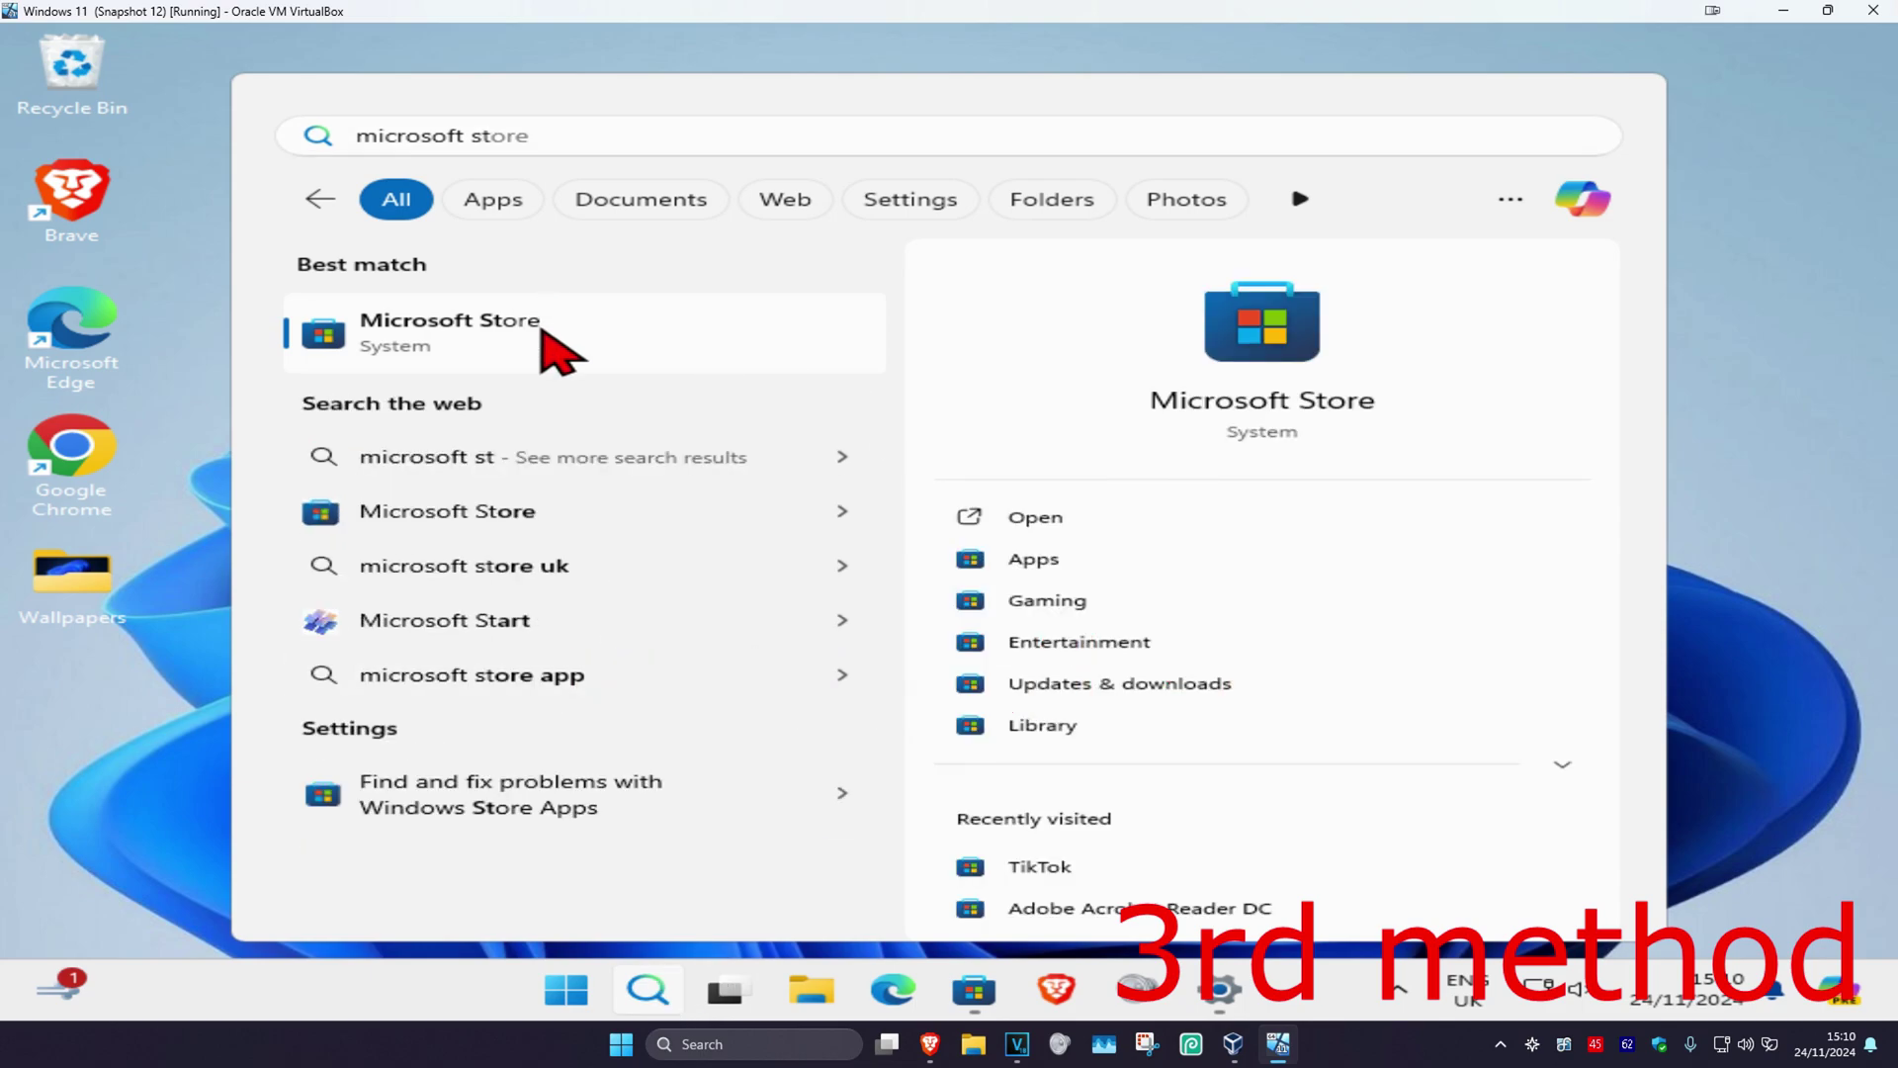
{"action": "left_click", "coordinate": [542, 330]}
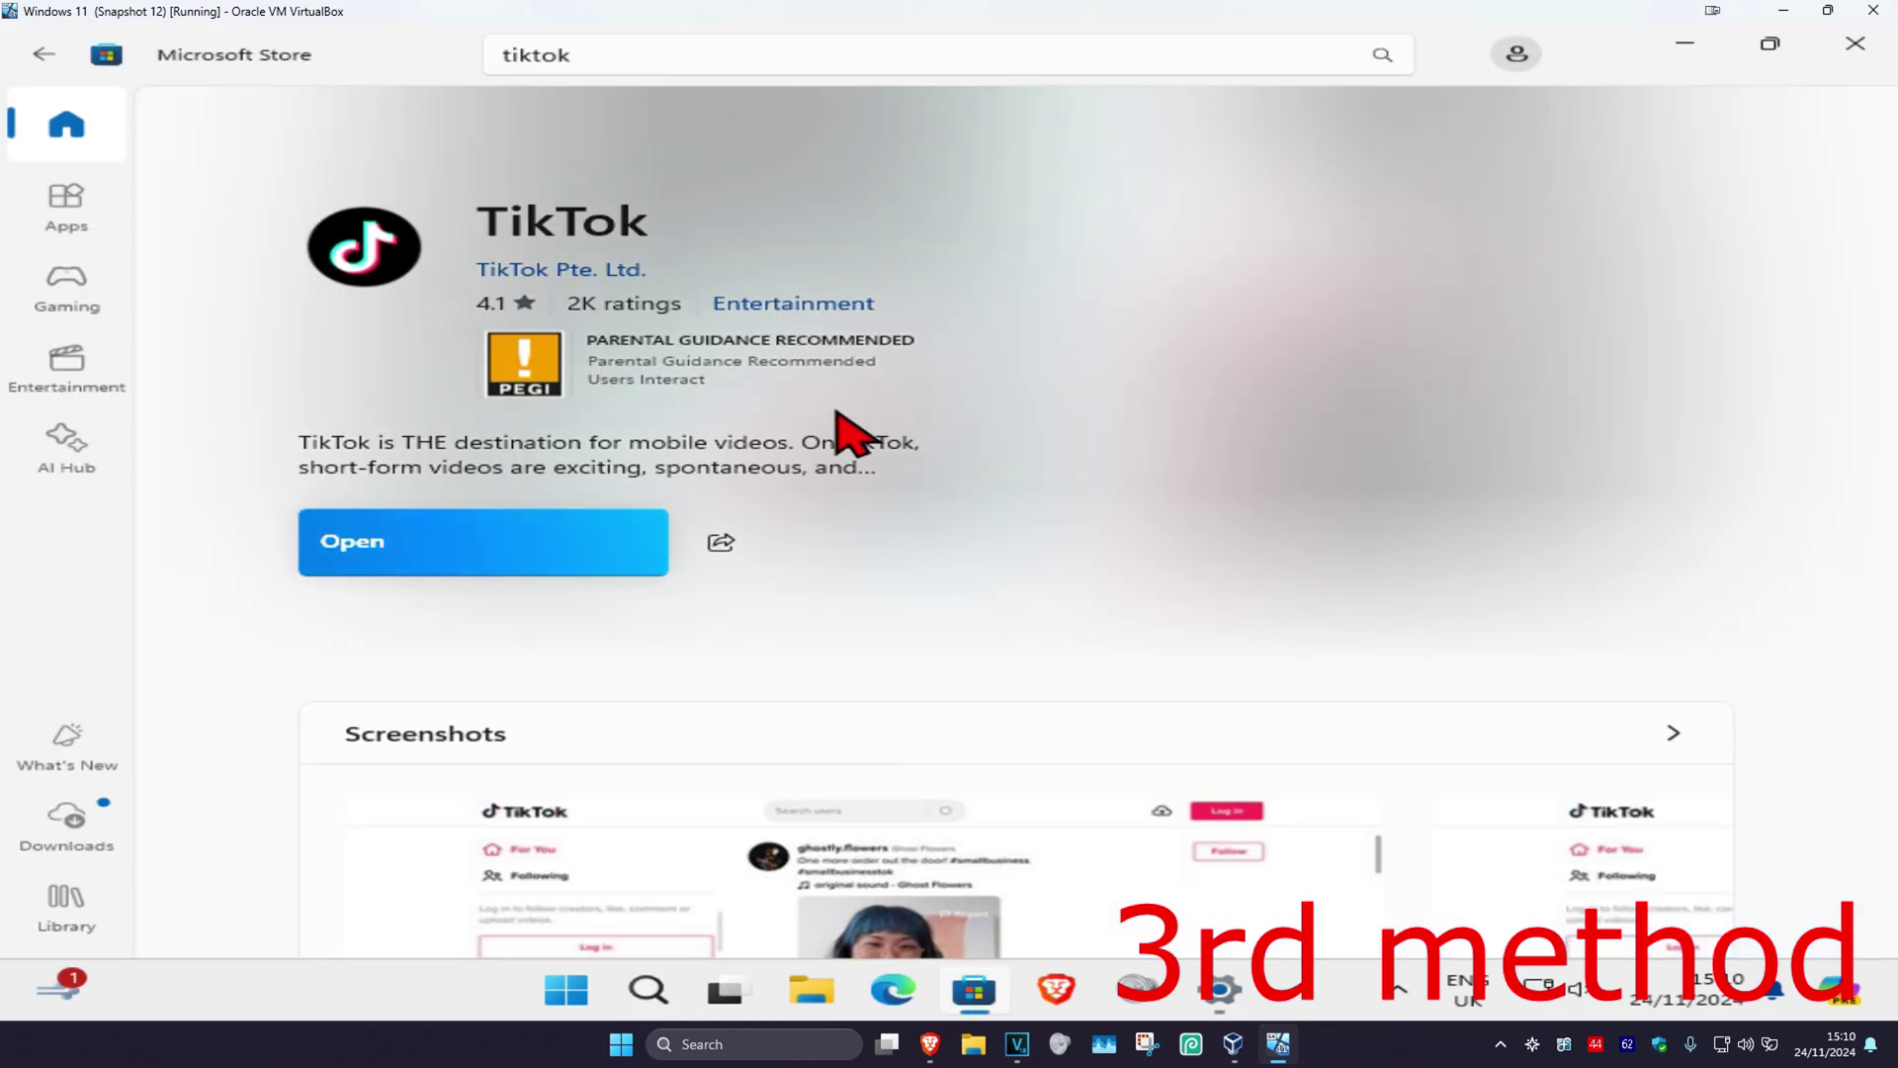
{"action": "left_click", "coordinate": [601, 53]}
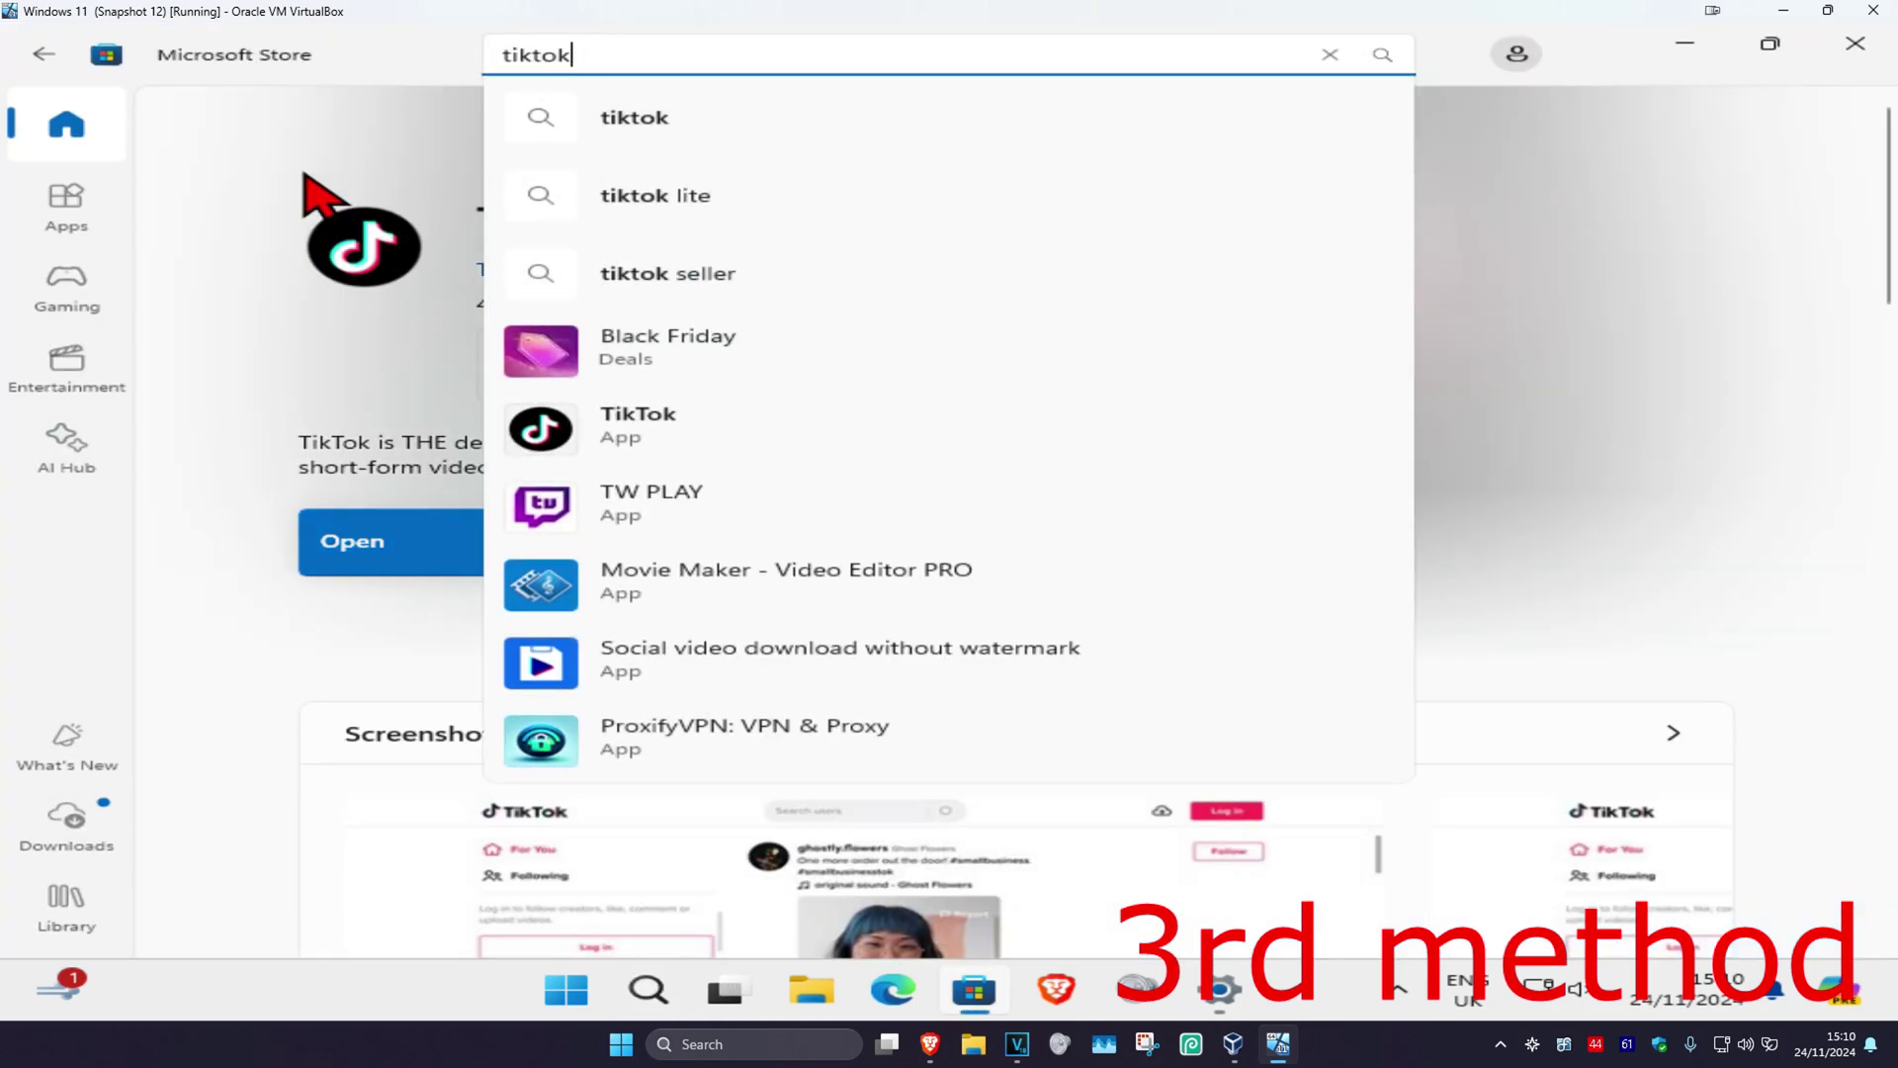
{"action": "left_click", "coordinate": [311, 193]}
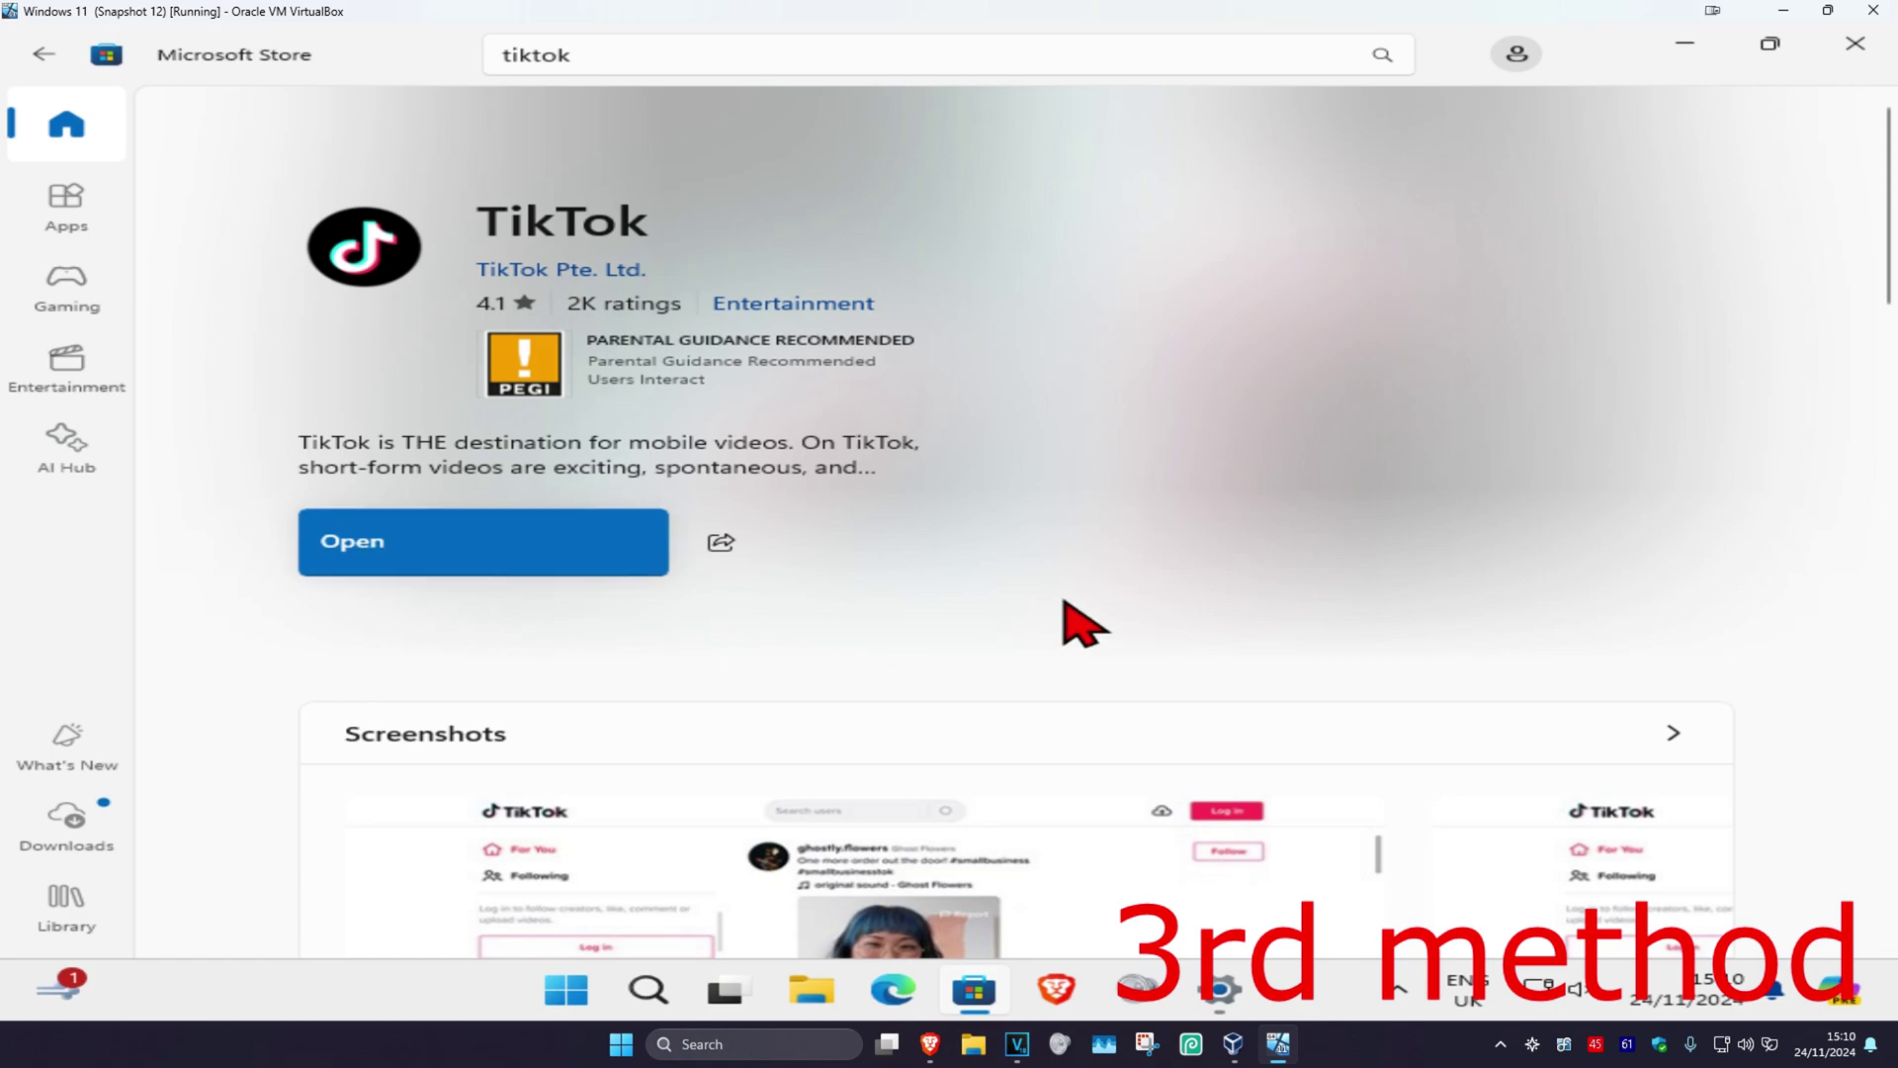
{"action": "left_click", "coordinate": [566, 990]}
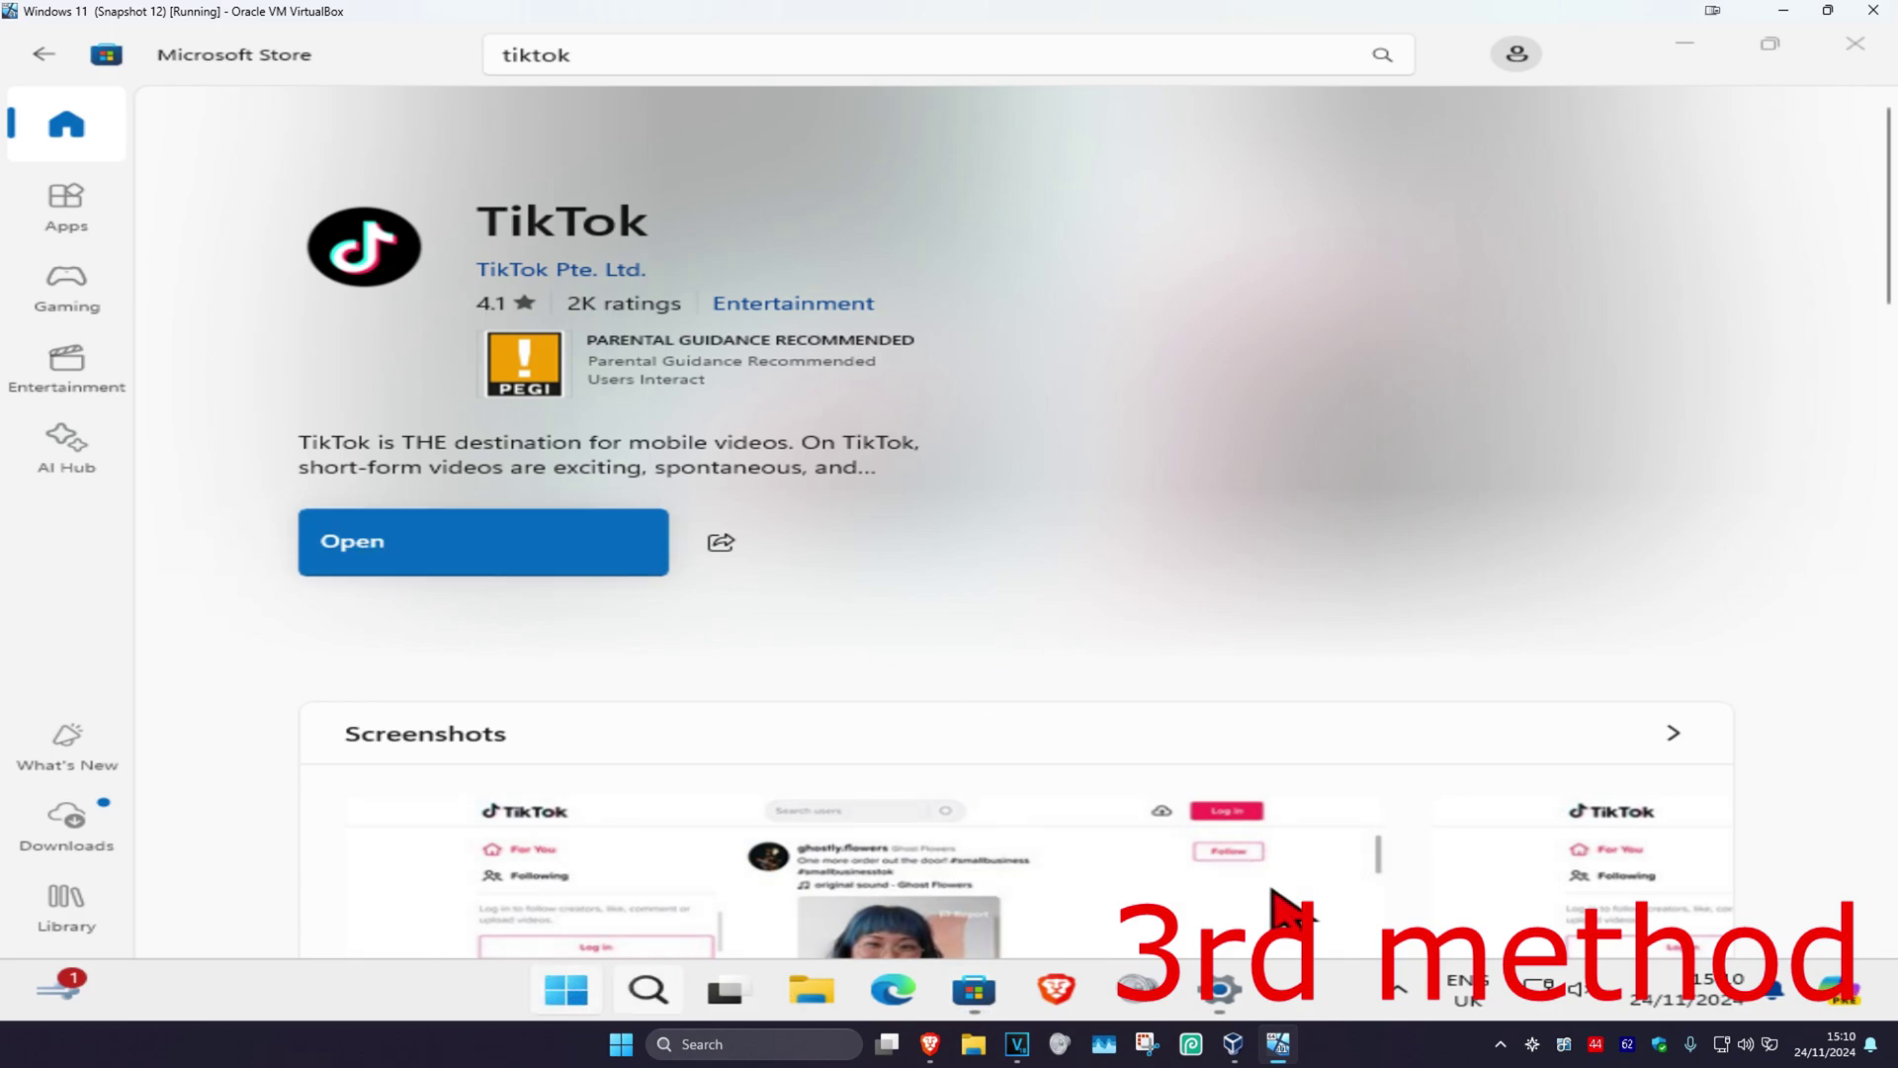